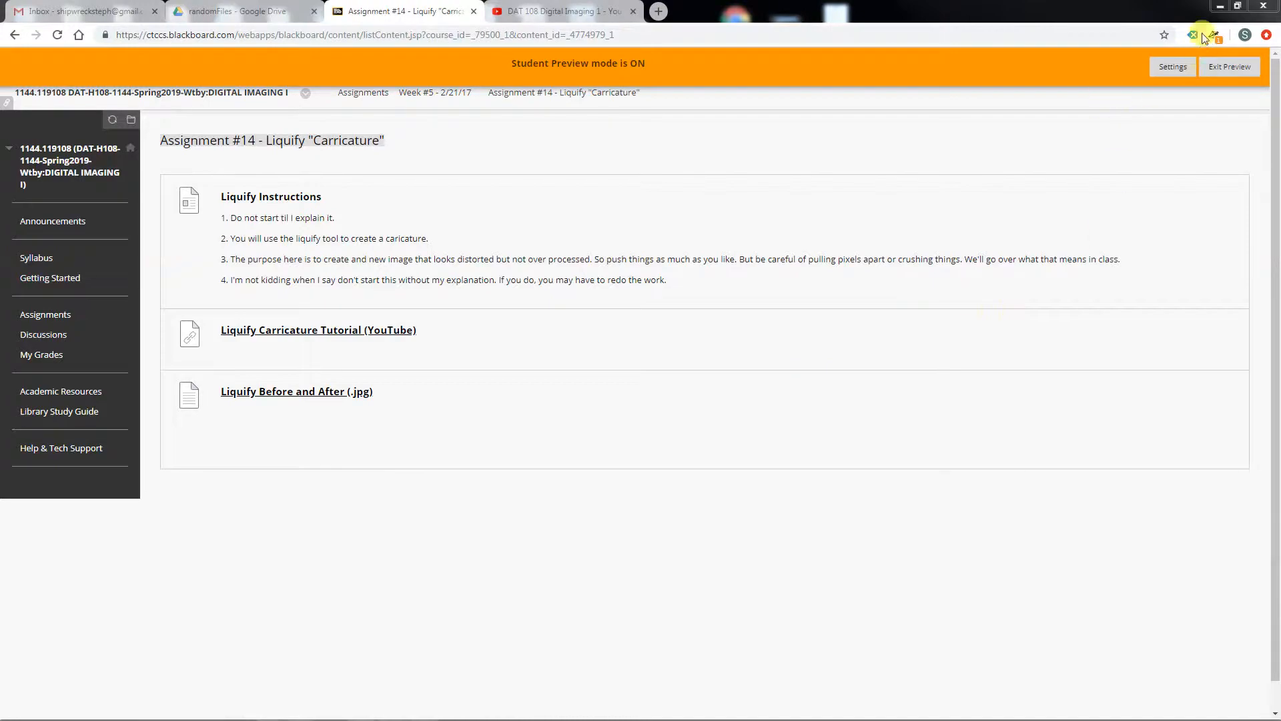
# Switch to Photoshop and look over the available filters for the portrait without applying one.
pyautogui.click(1220, 5)
pyautogui.click(271, 709)
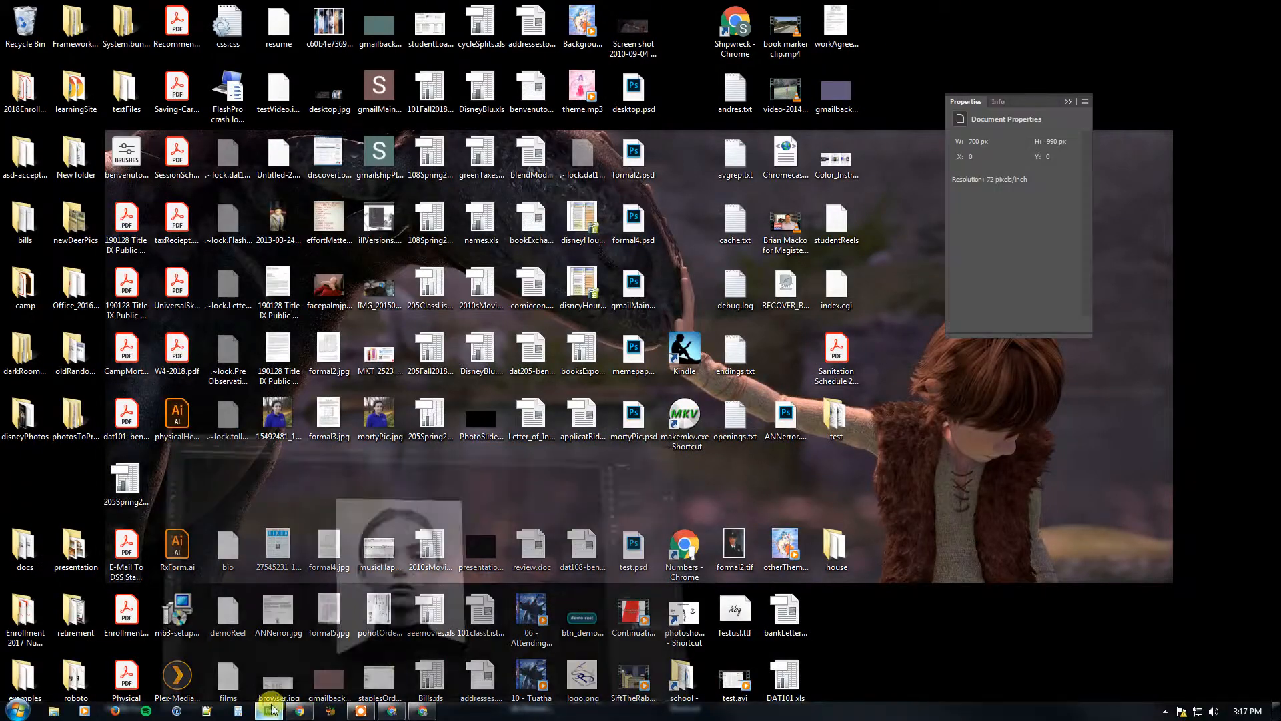
pyautogui.click(197, 7)
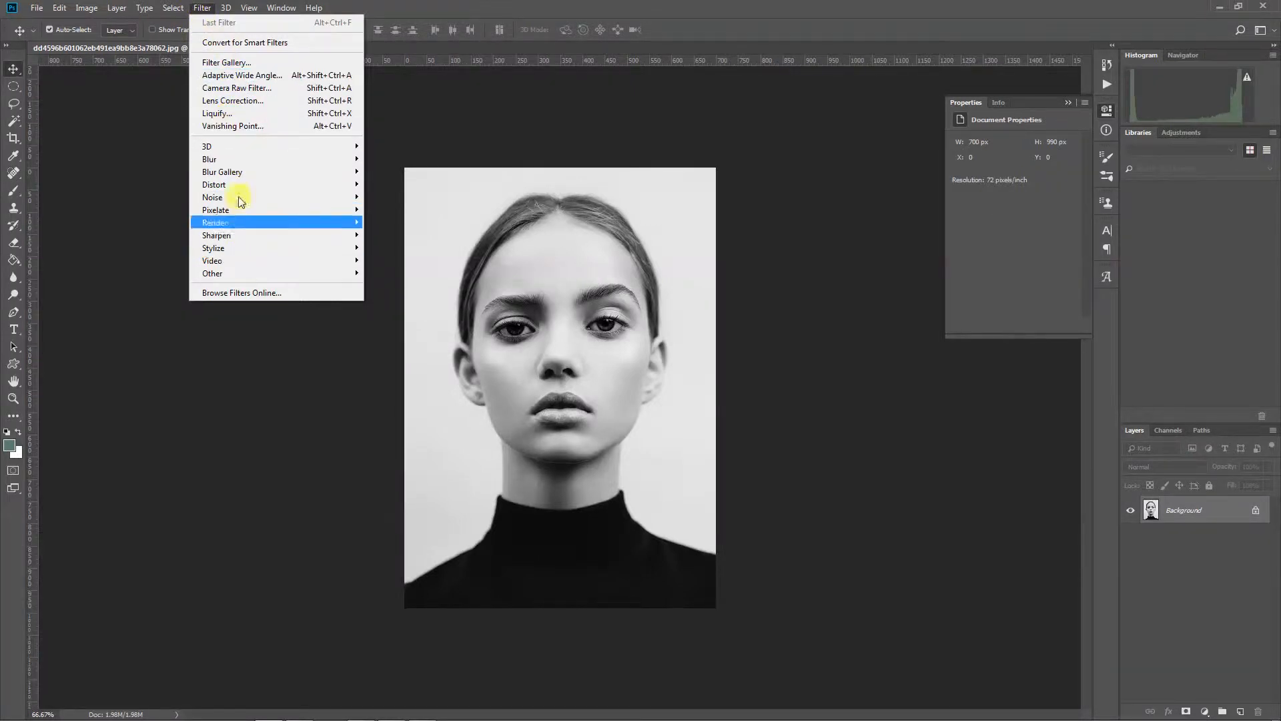
pyautogui.moveTo(231, 165)
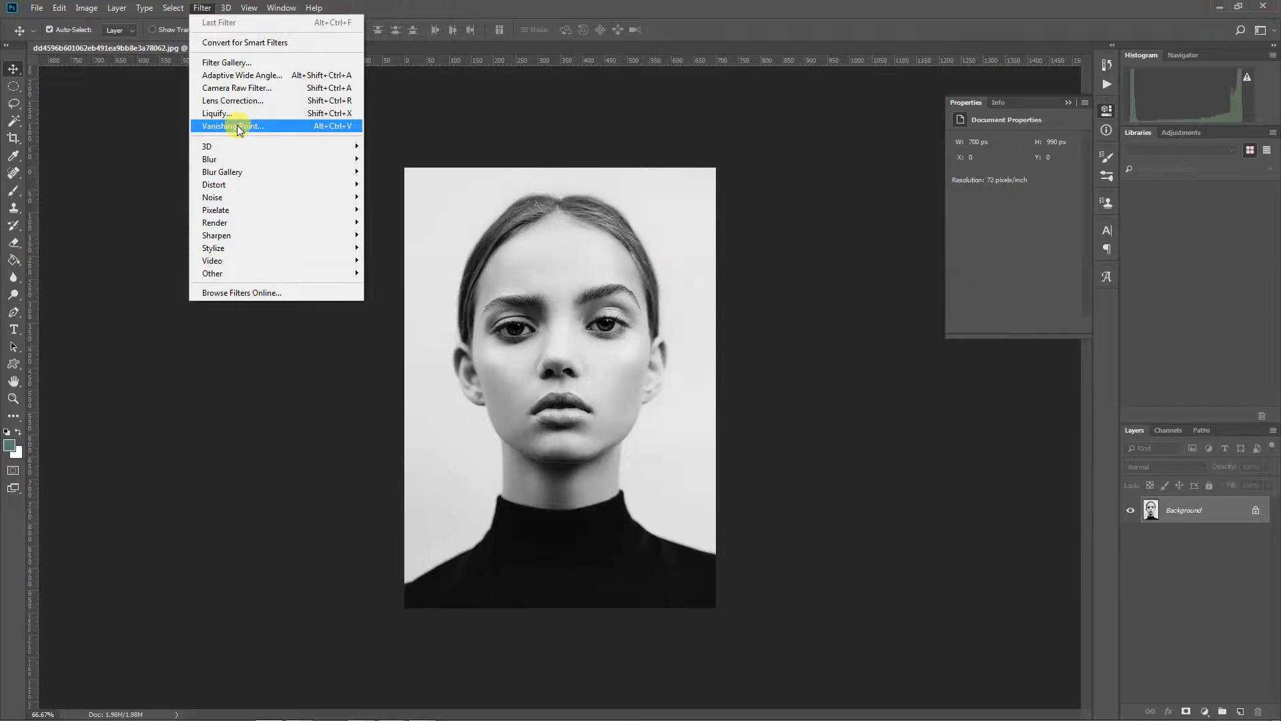
pyautogui.click(150, 123)
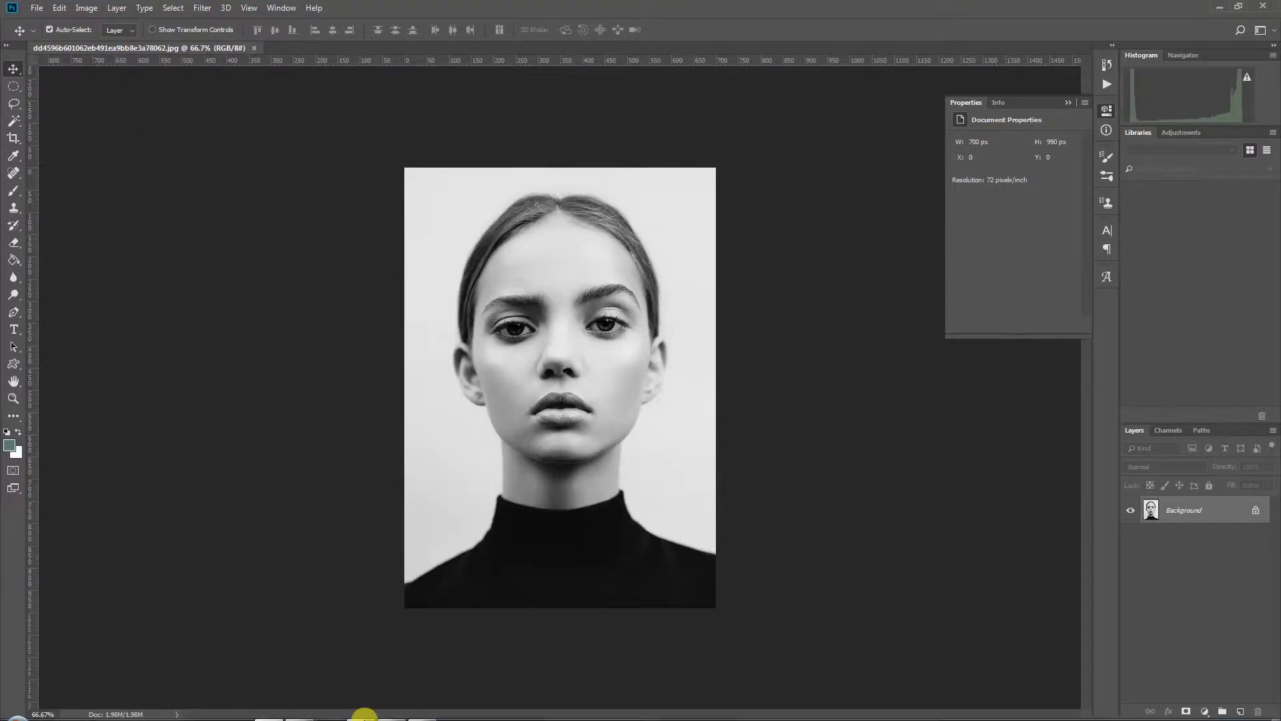
# Switch to Chrome and view the Liquify Before and After (.jpg) example of the caricature assignment.
pyautogui.moveTo(363, 712)
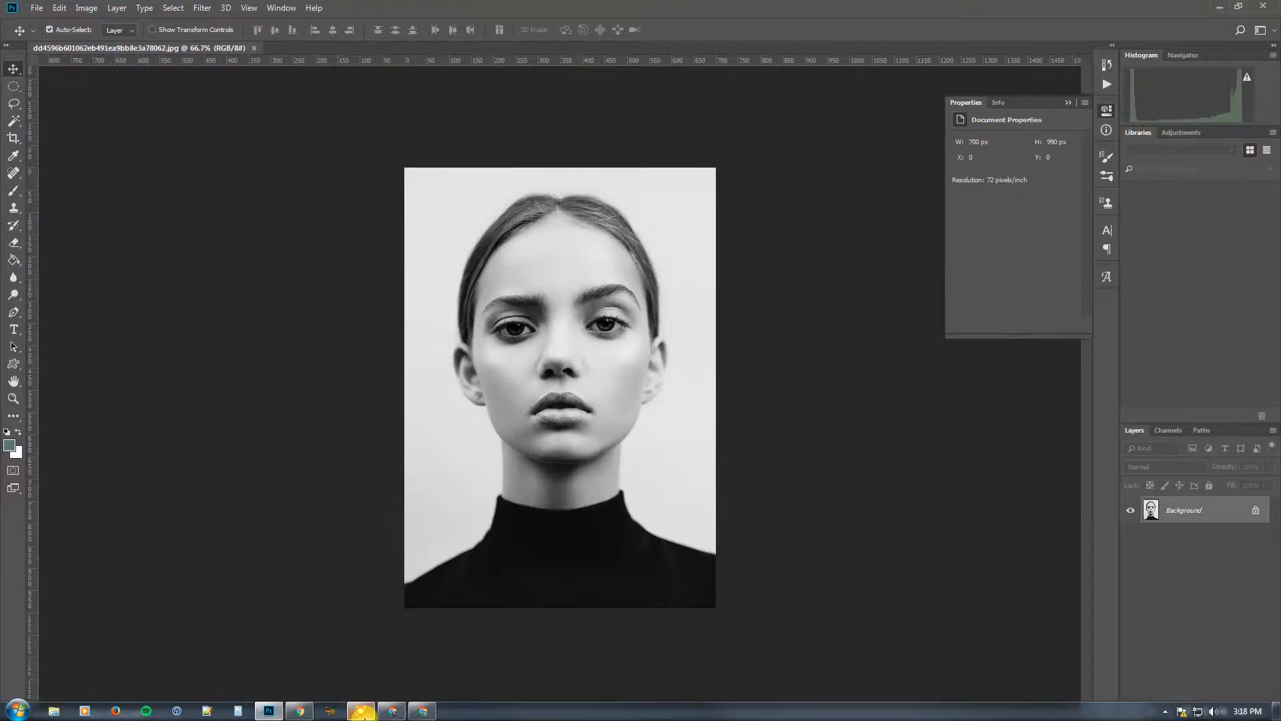
pyautogui.click(423, 711)
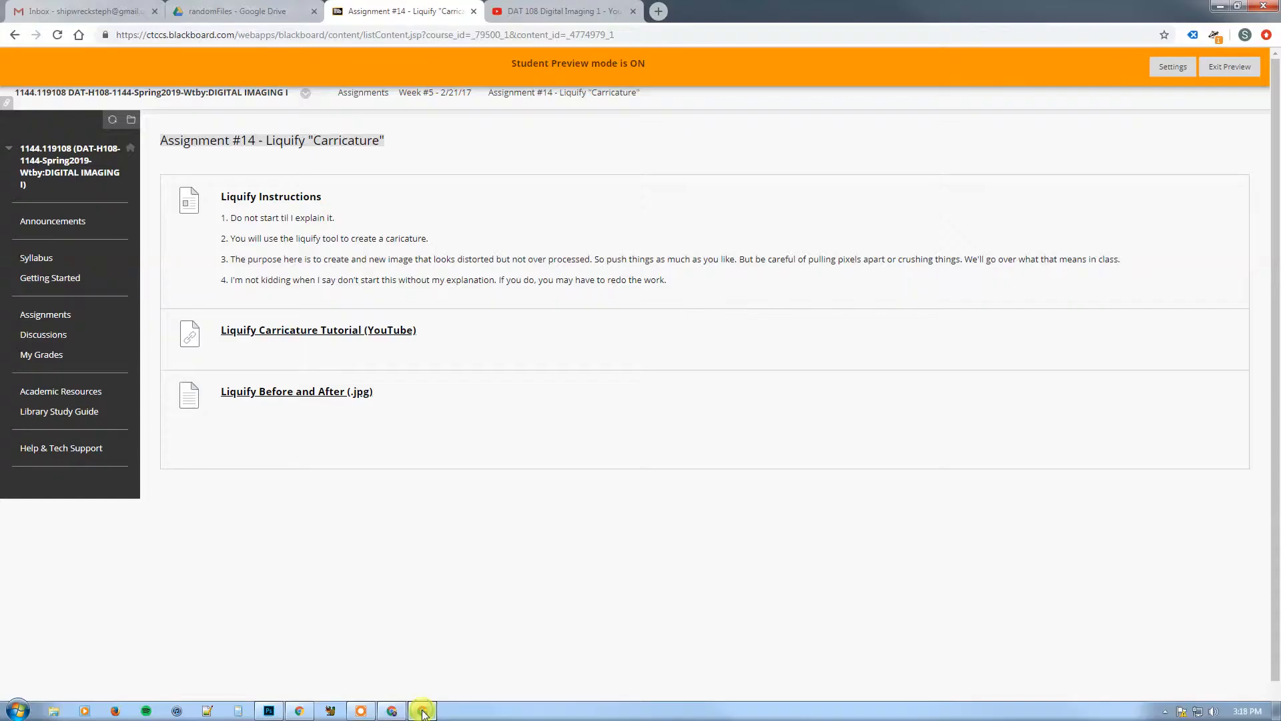
pyautogui.click(323, 394)
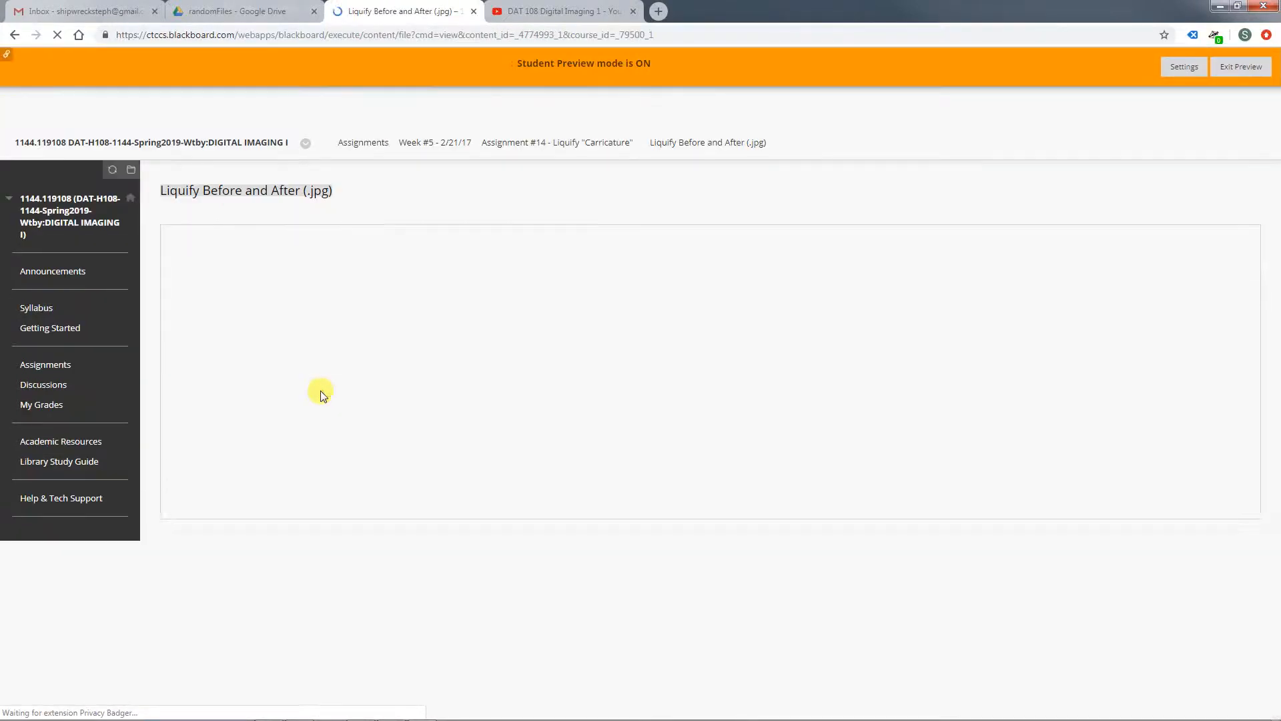
pyautogui.scroll(-1, 958, 541)
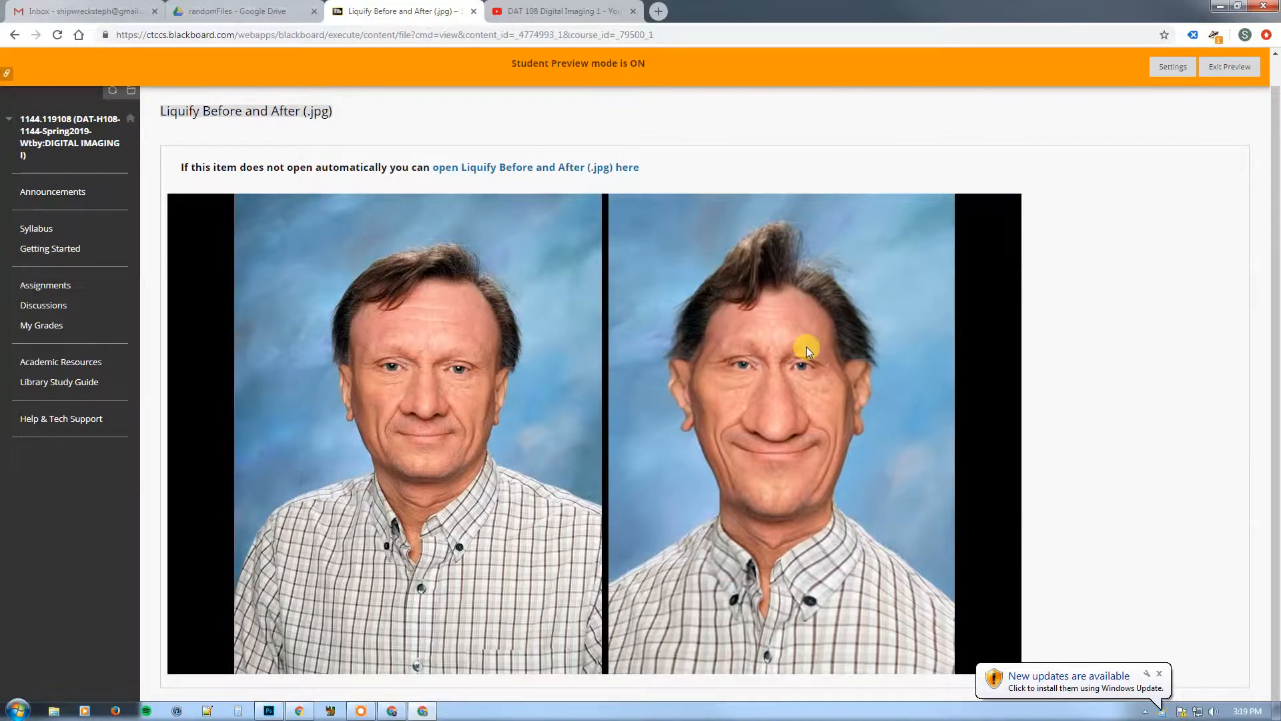
# Switch back to Photoshop and open the portrait in the Liquify filter with the Face-Aware Liquify and View Options sections collapsed.
pyautogui.click(268, 709)
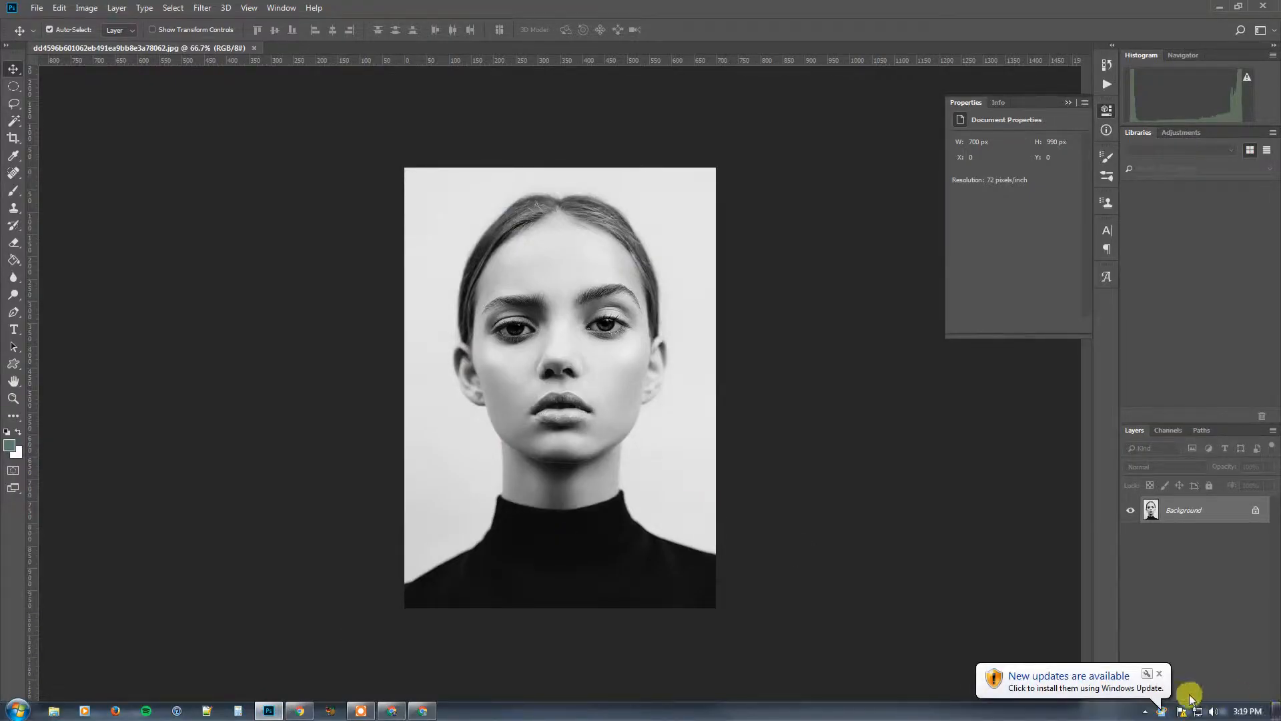
pyautogui.click(1159, 673)
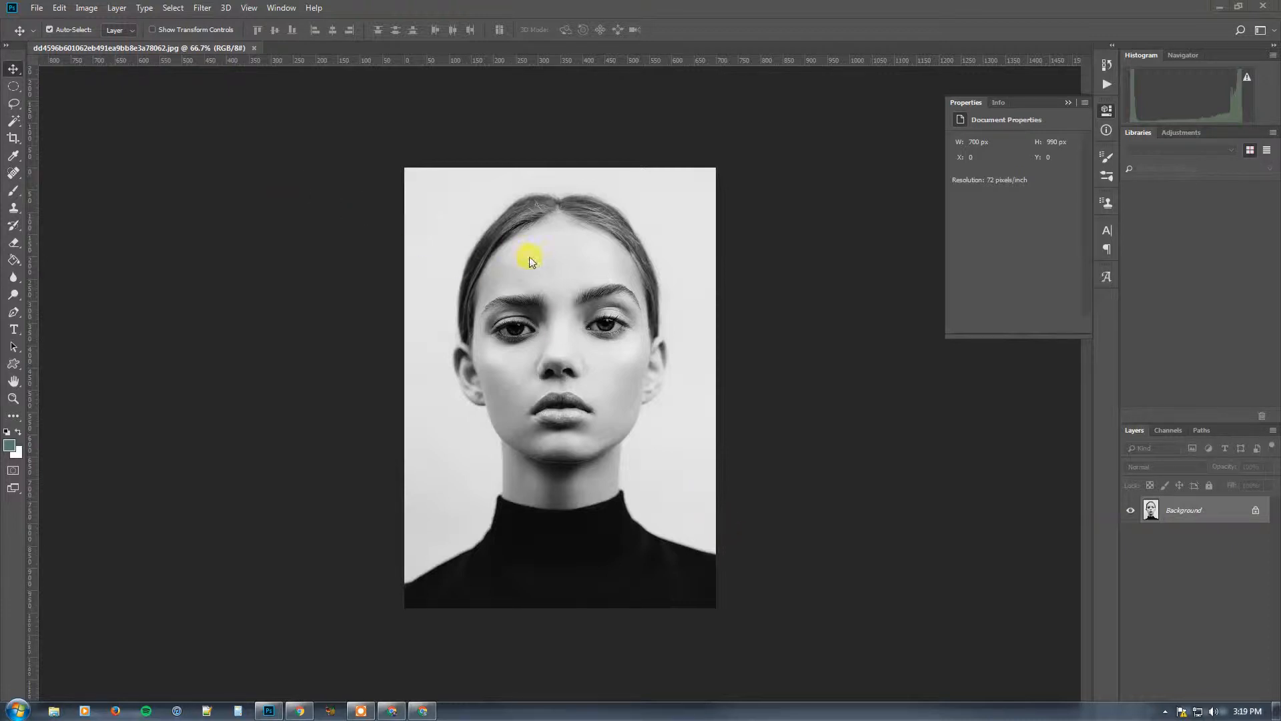
pyautogui.click(201, 8)
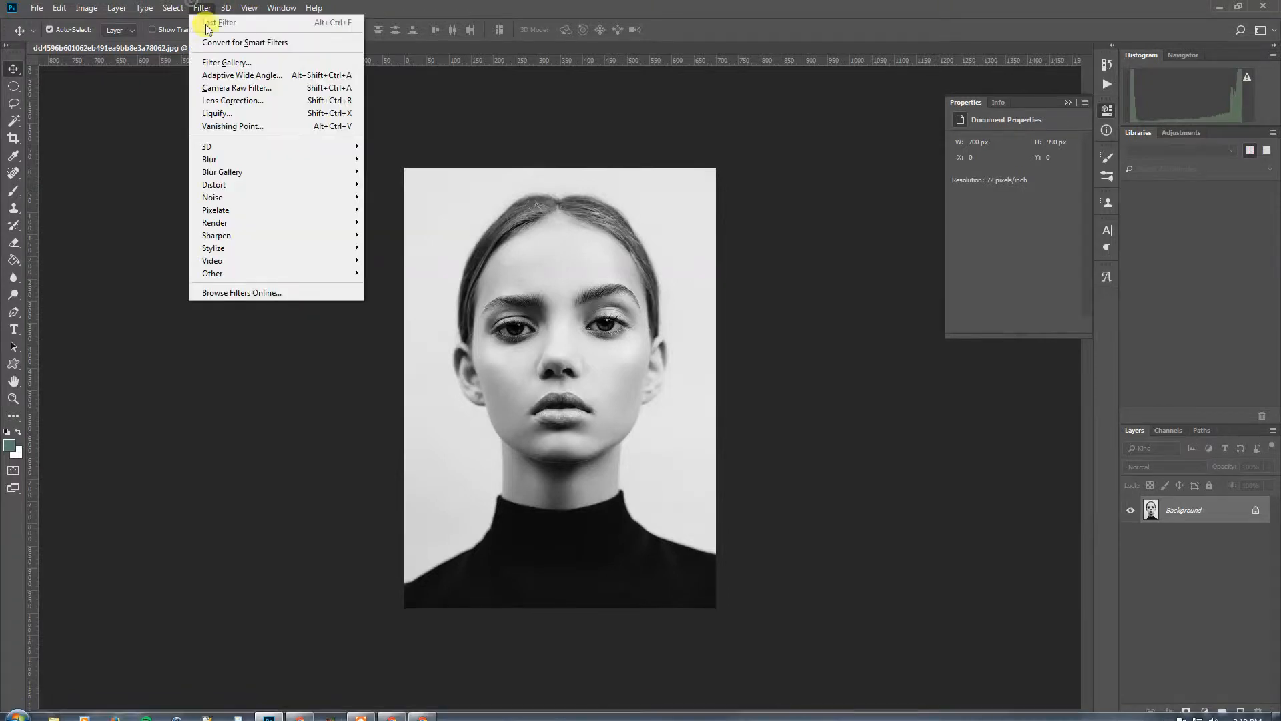
pyautogui.click(231, 115)
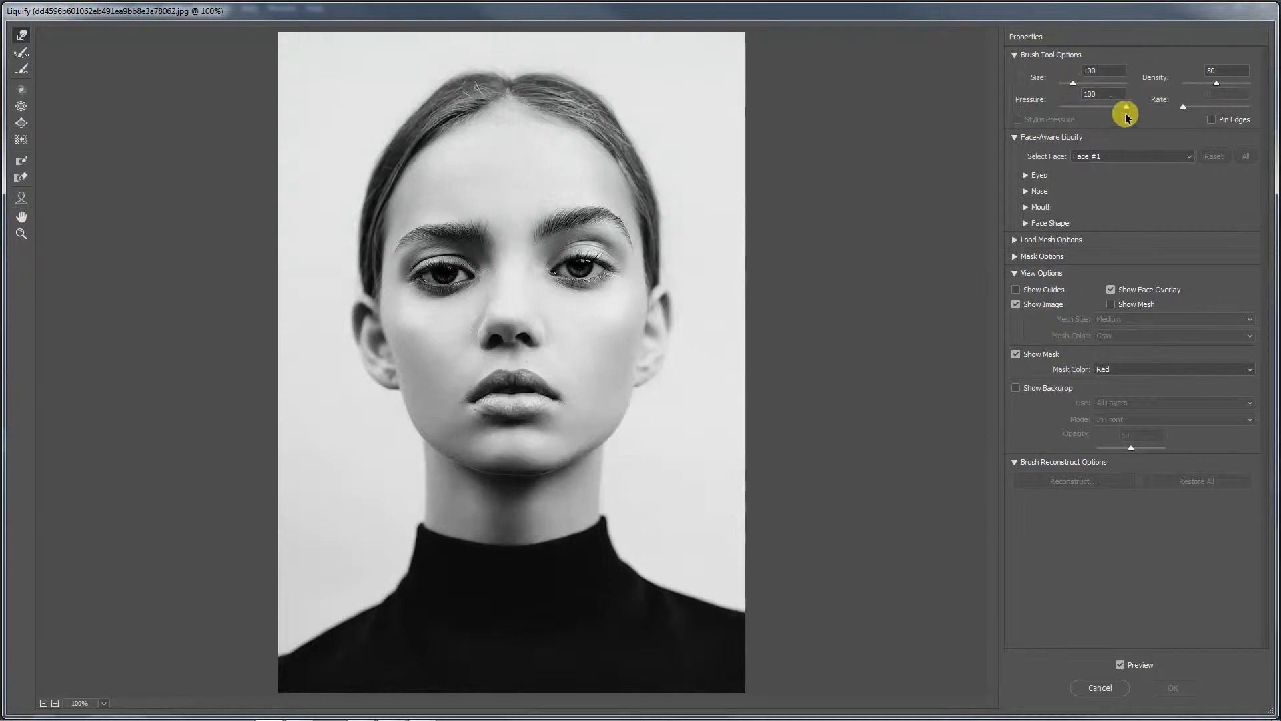
pyautogui.click(1015, 137)
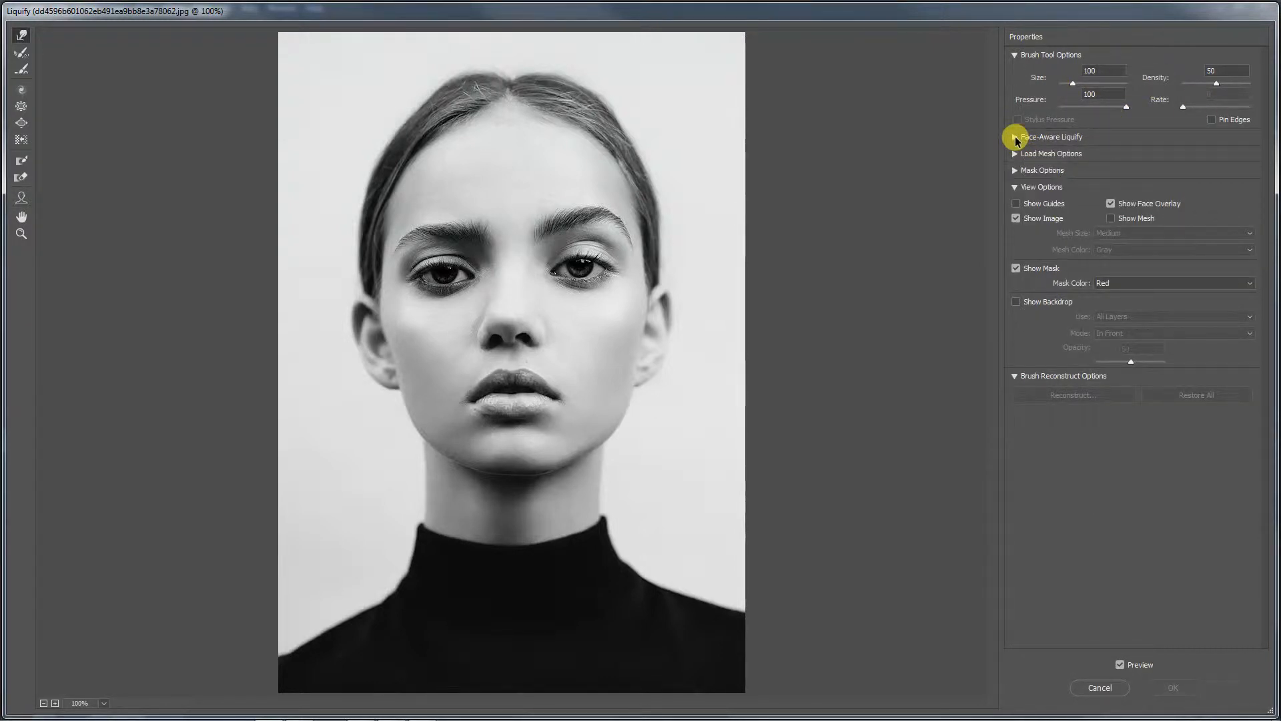
pyautogui.click(1015, 188)
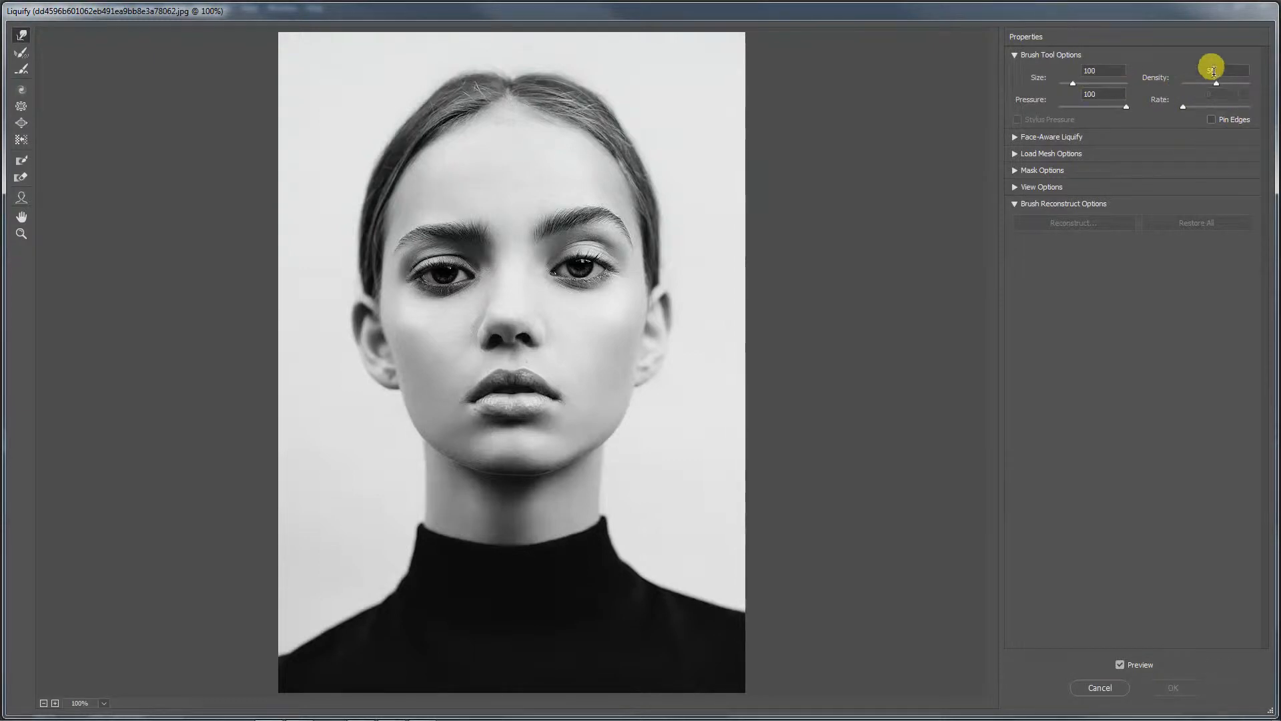
# Set the Forward Warp brush size to 80 and push up the eyebrow on the image's right, undoing the spiked stroke into the forehead.
pyautogui.moveTo(540, 254)
pyautogui.mouseDown()
pyautogui.moveTo(526, 234)
pyautogui.moveTo(547, 220)
pyautogui.mouseUp()
pyautogui.press('[')
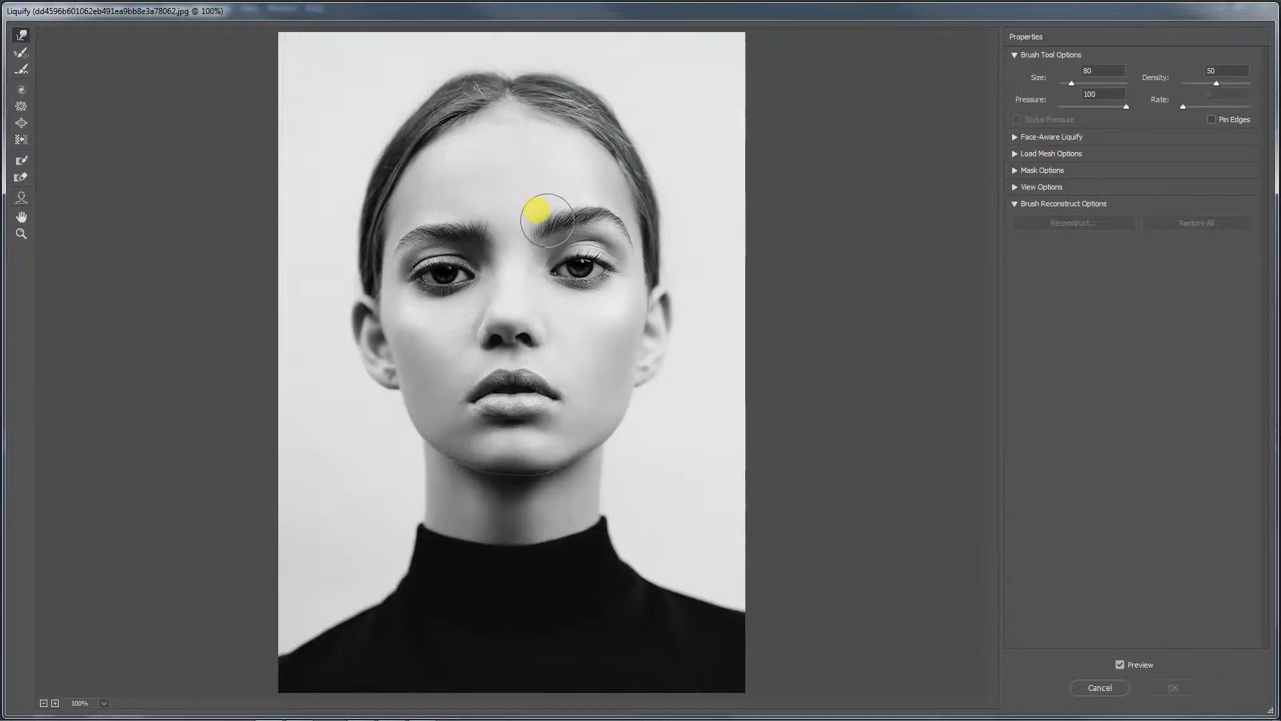
pyautogui.press(']')
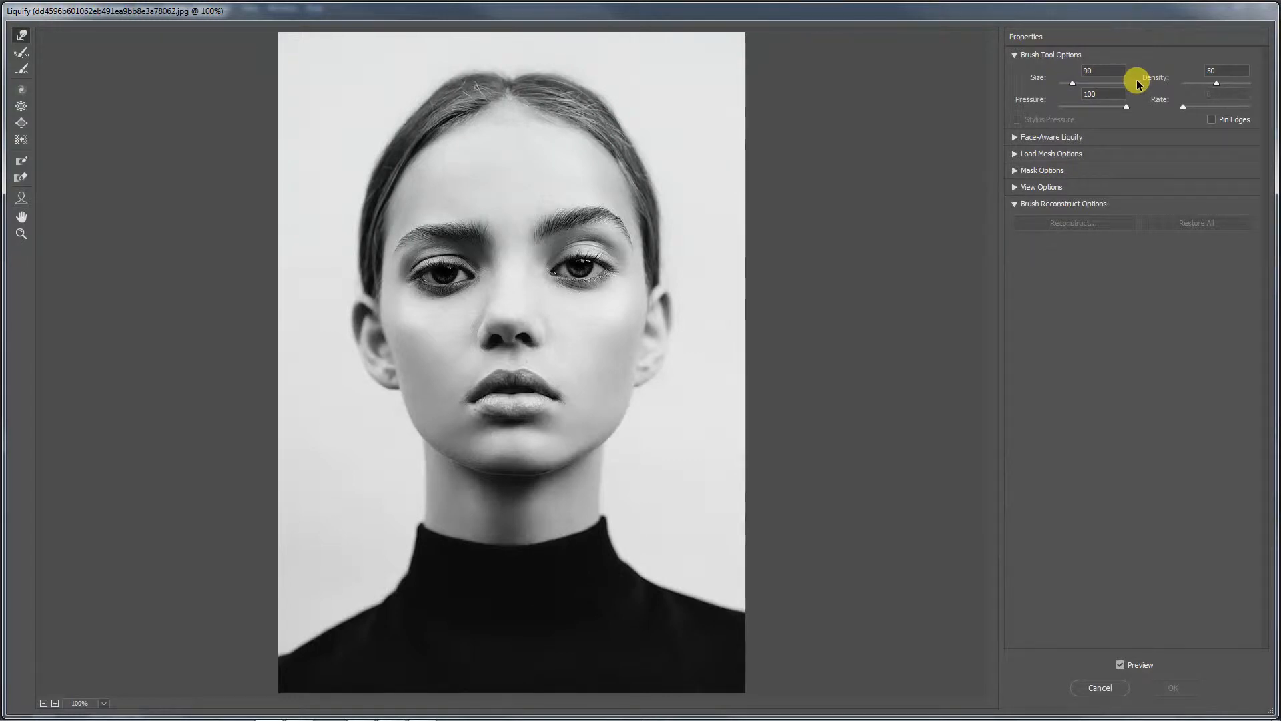
pyautogui.press('[')
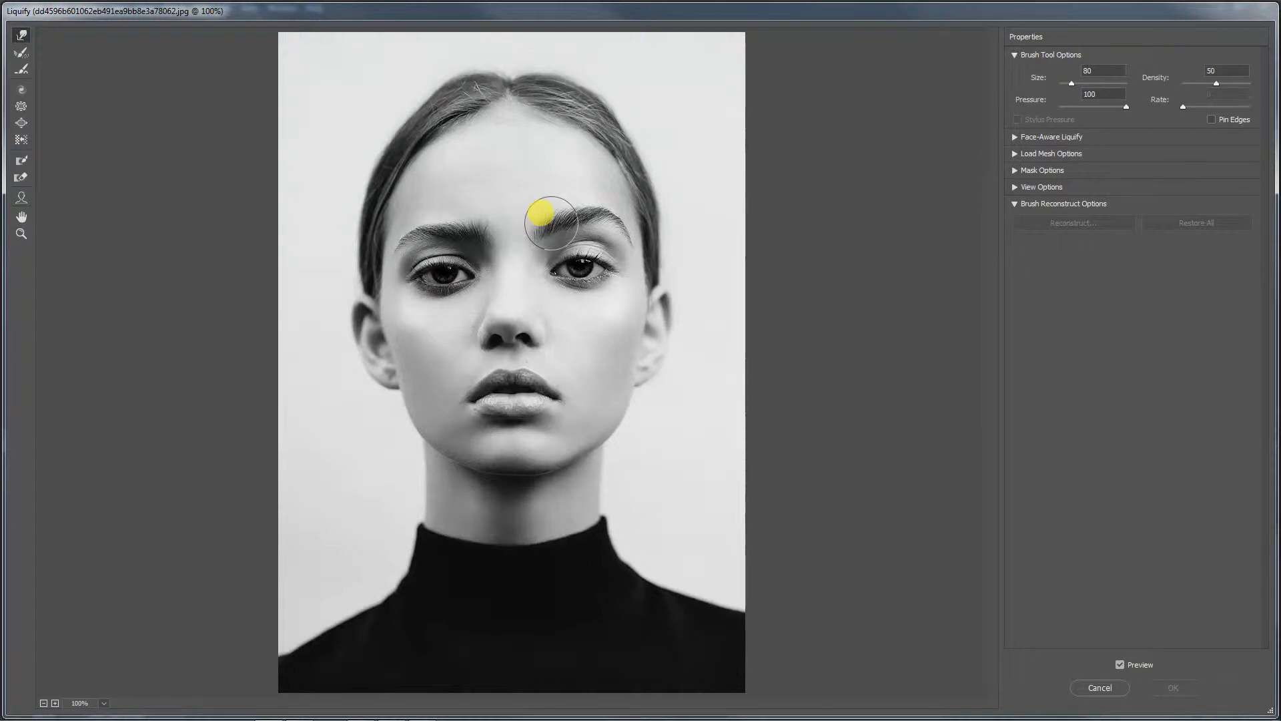
pyautogui.moveTo(551, 223)
pyautogui.mouseDown()
pyautogui.moveTo(598, 211)
pyautogui.moveTo(624, 235)
pyautogui.moveTo(575, 218)
pyautogui.moveTo(579, 205)
pyautogui.moveTo(606, 206)
pyautogui.moveTo(558, 211)
pyautogui.moveTo(532, 122)
pyautogui.mouseUp()
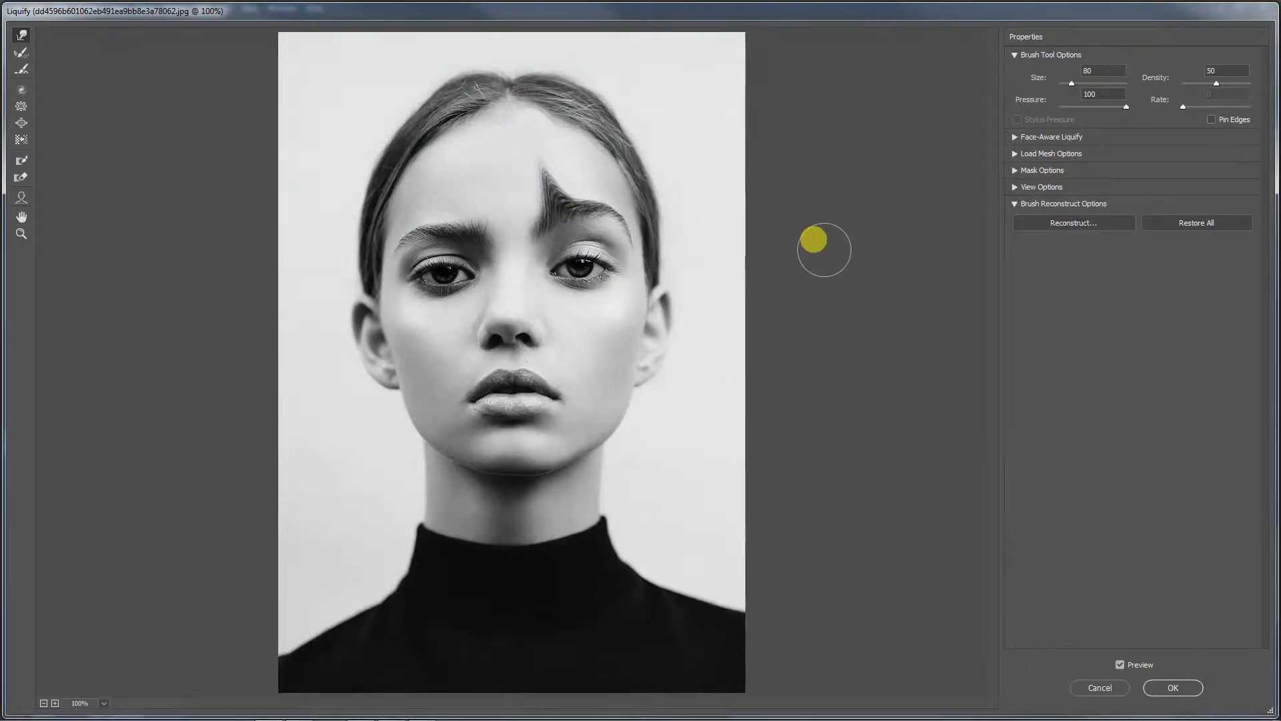
pyautogui.hotkey('ctrl', 'z')
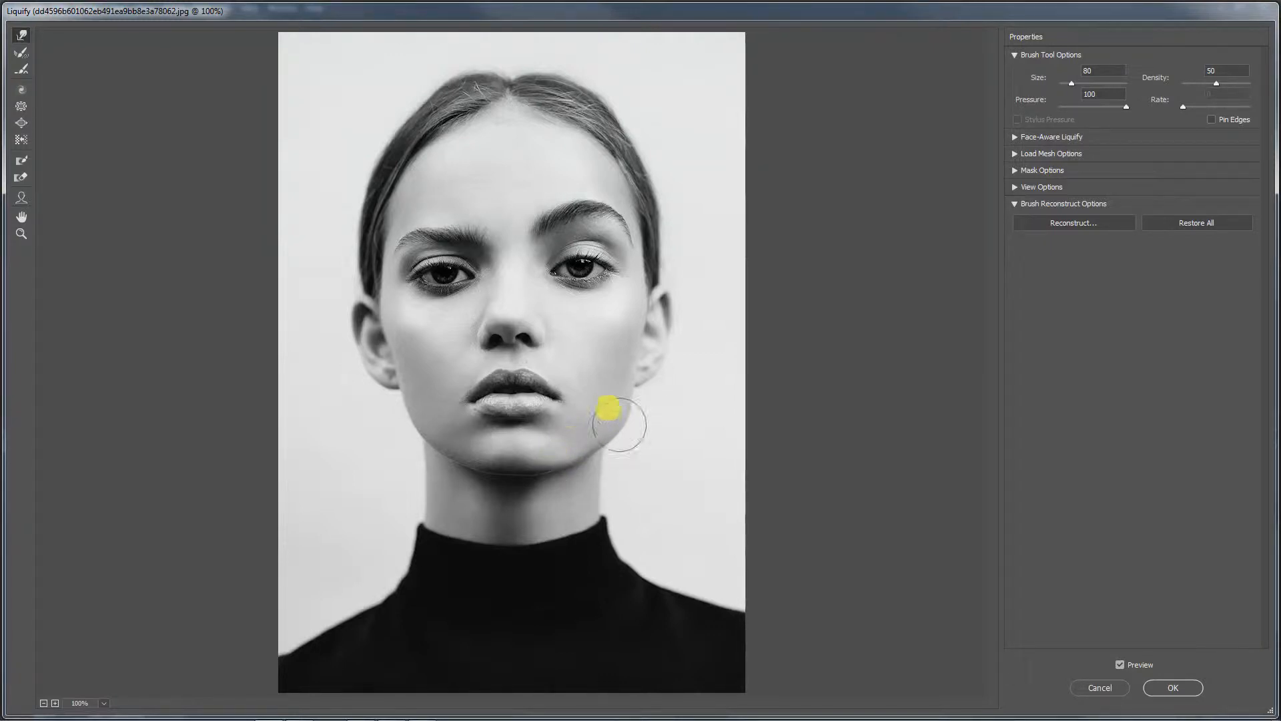
# Push the jaw edges outward and lift the shoulder edge on the image's right with the Forward Warp tool.
pyautogui.moveTo(409, 405); pyautogui.dragTo(406, 409)
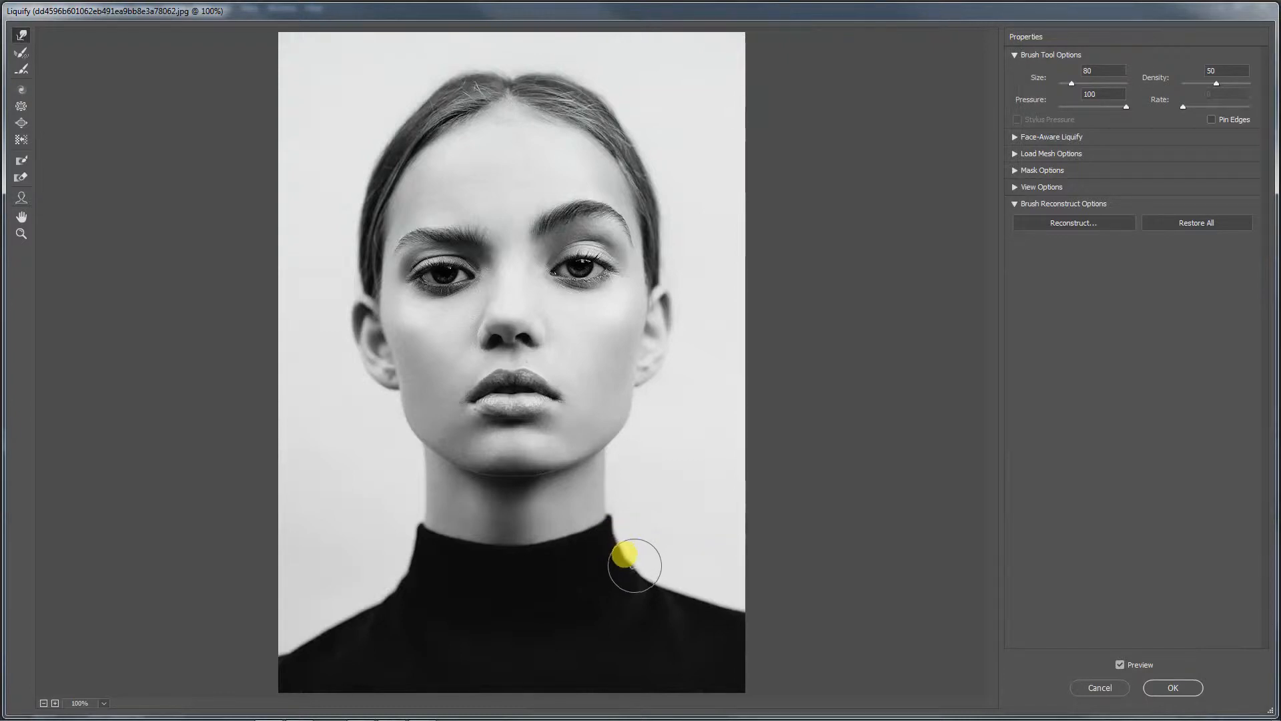
pyautogui.moveTo(667, 585); pyautogui.dragTo(729, 607)
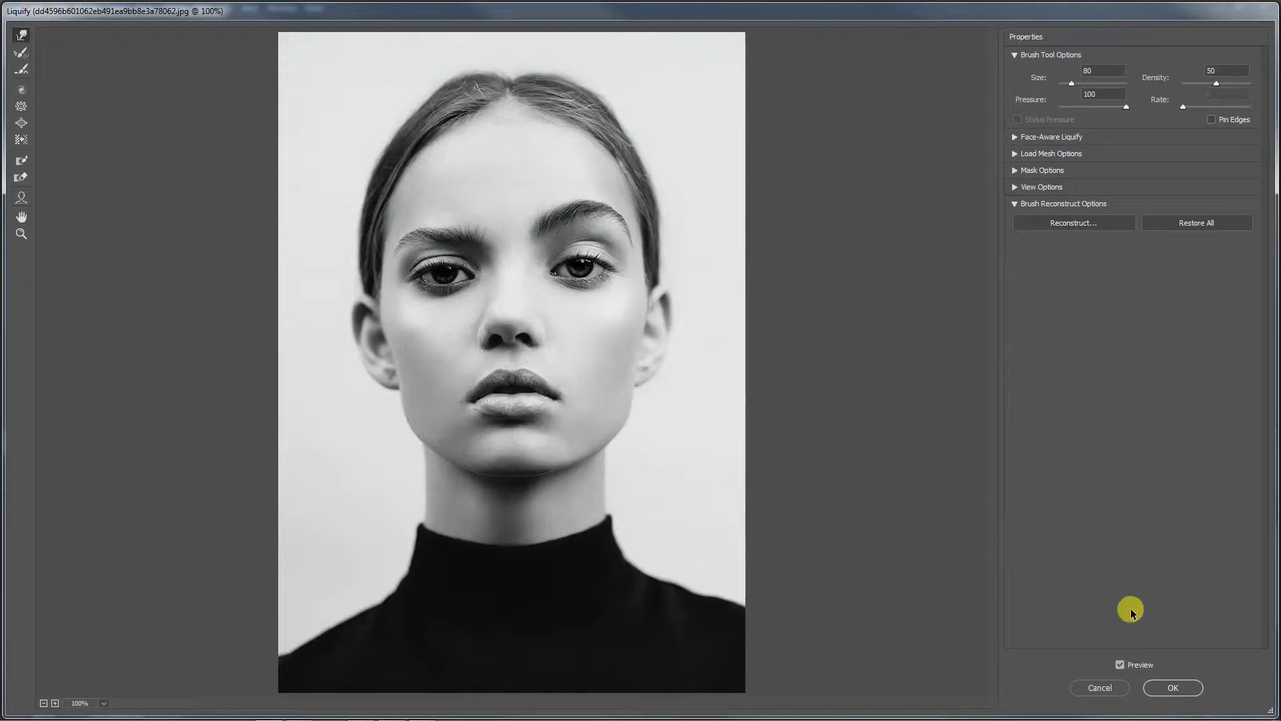
# Compare the original and the liquified portrait by switching the preview off and on repeatedly.
pyautogui.click(1119, 665)
pyautogui.click(1119, 666)
pyautogui.click(1119, 666)
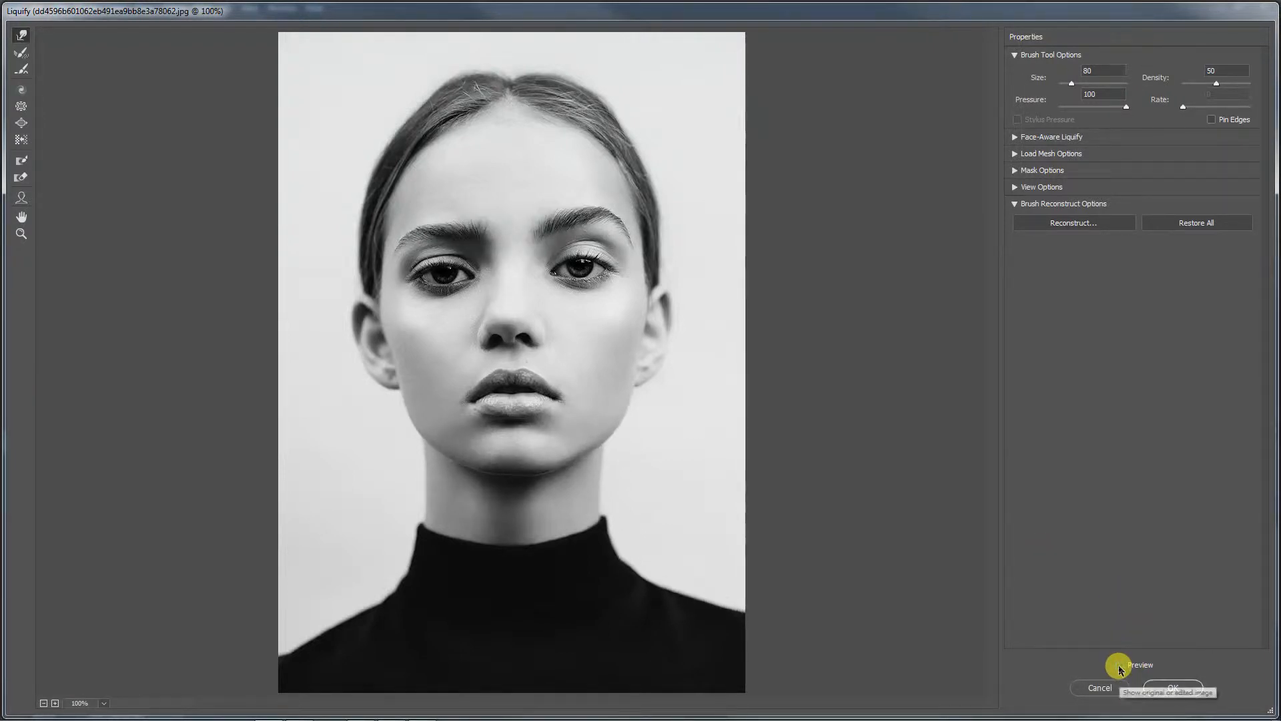
pyautogui.click(1119, 665)
pyautogui.click(1119, 665)
pyautogui.click(1119, 665)
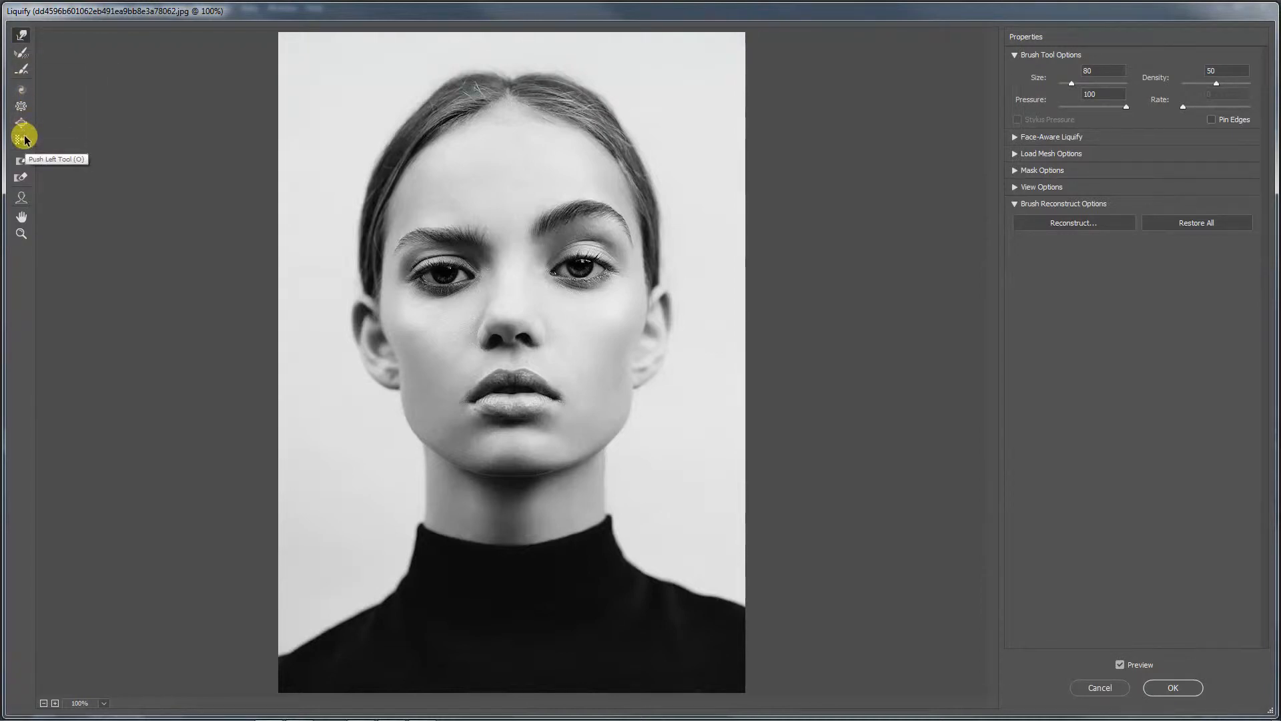
# Shrink the nose with the Pucker tool, using brush size 130 and density 85.
pyautogui.click(22, 110)
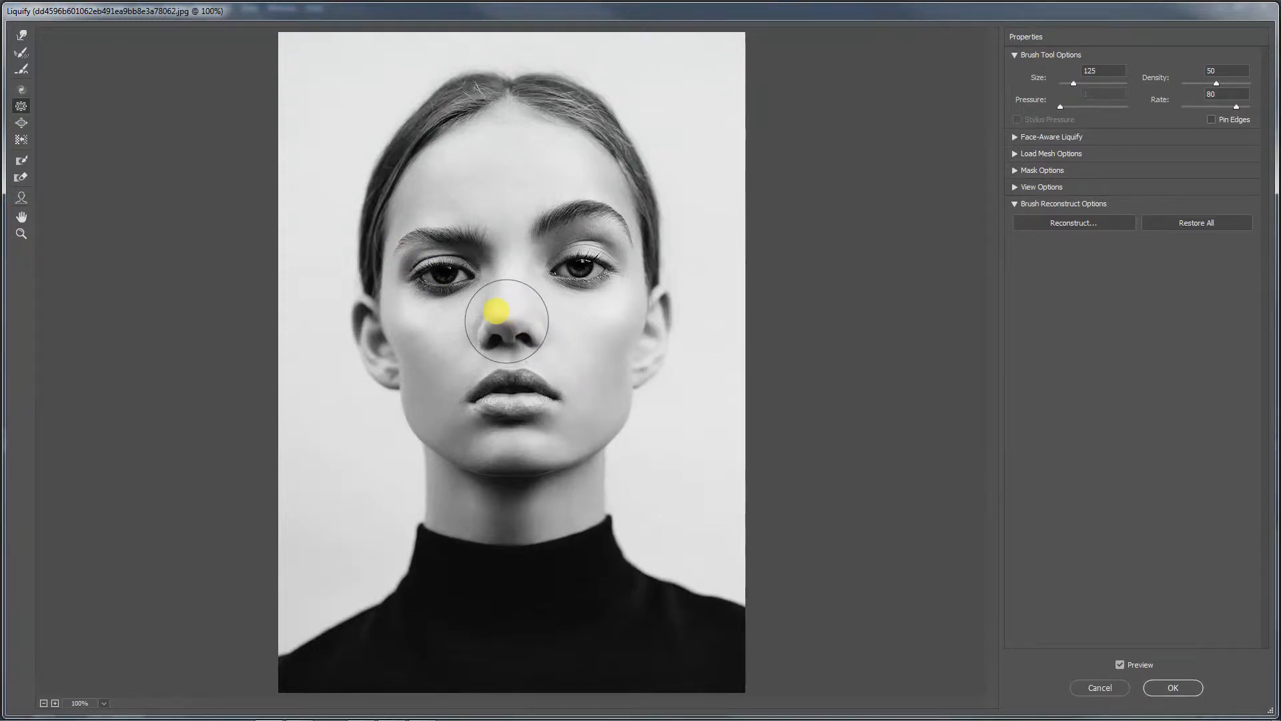
pyautogui.press(']')
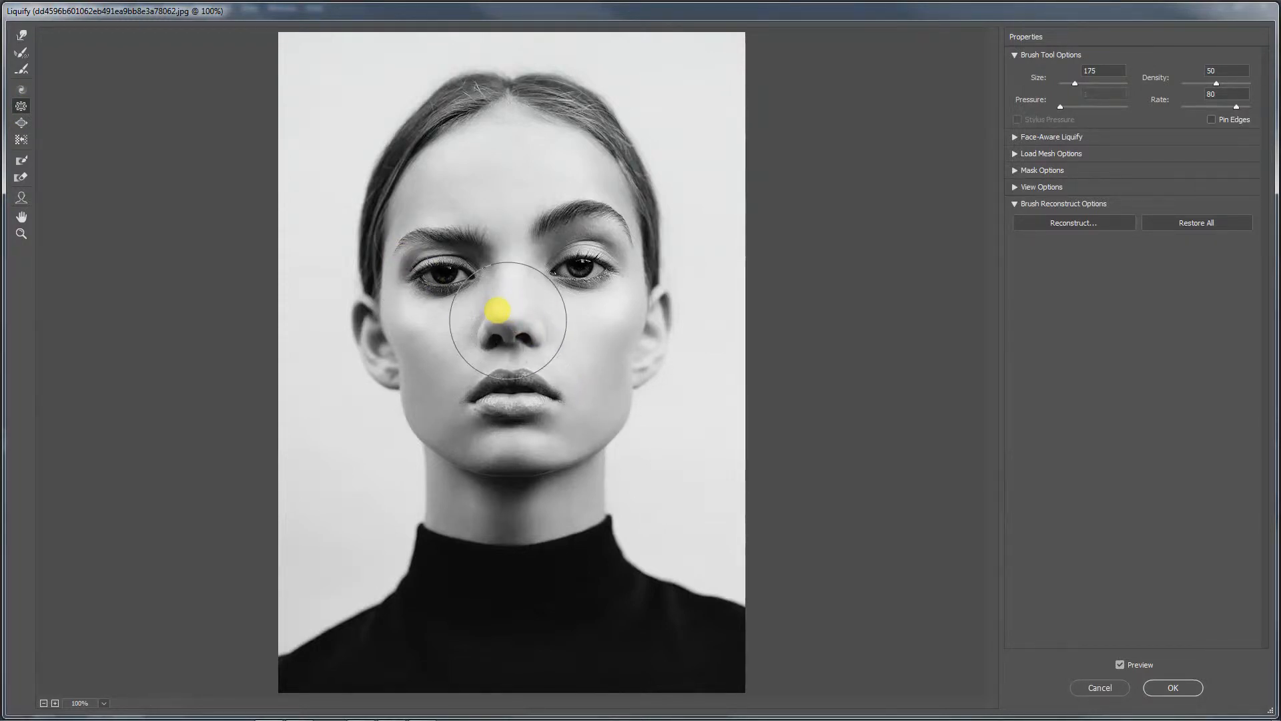
pyautogui.press('[')
pyautogui.click(1108, 71)
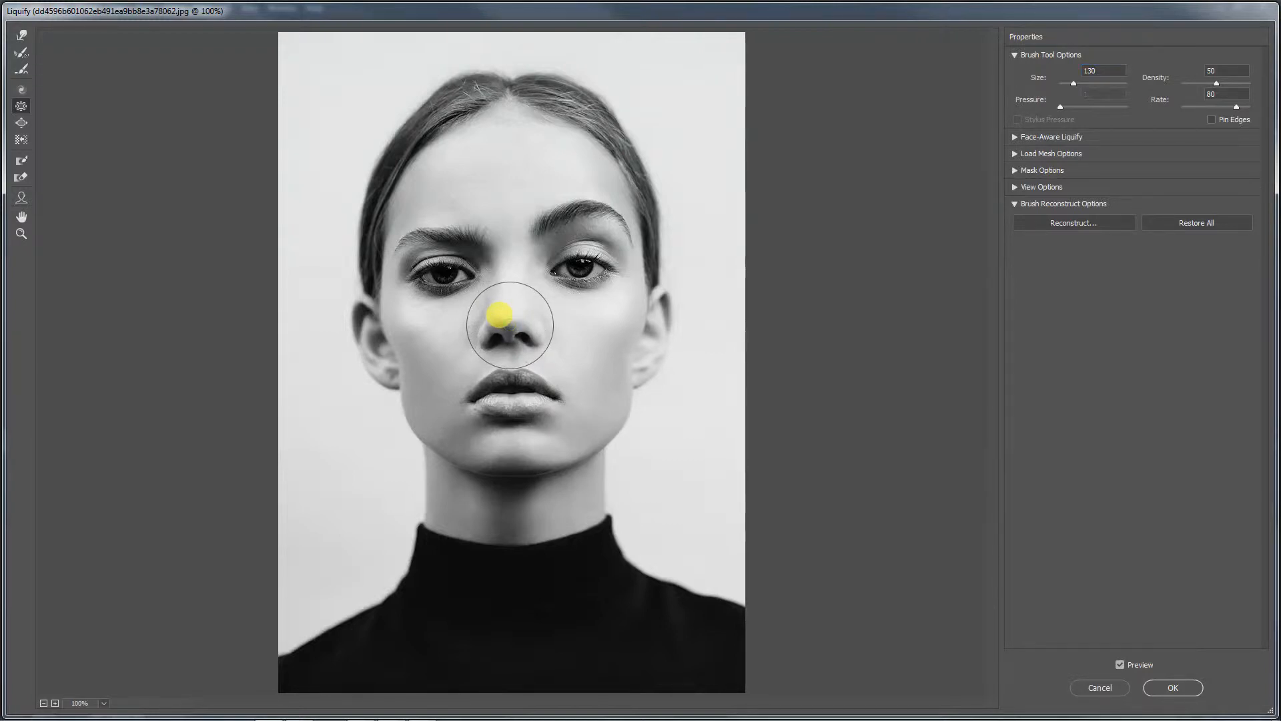
pyautogui.hotkey('ctrl', 'z')
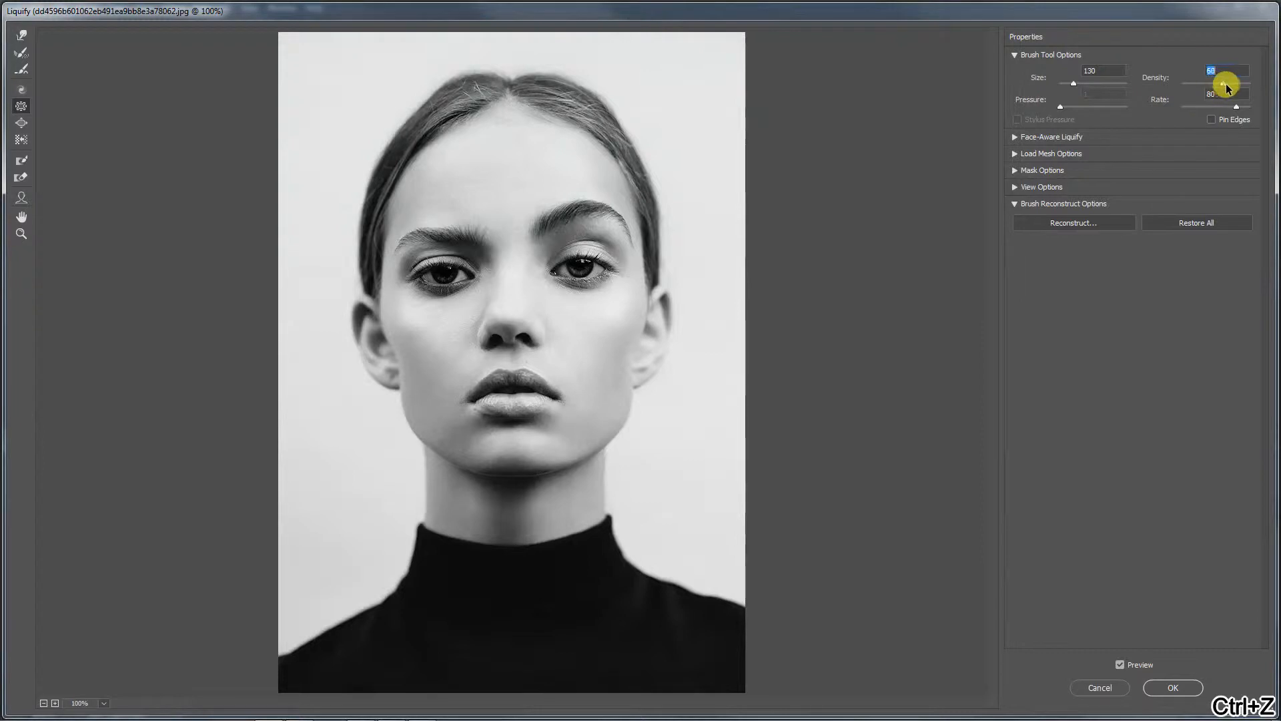
pyautogui.click(508, 325)
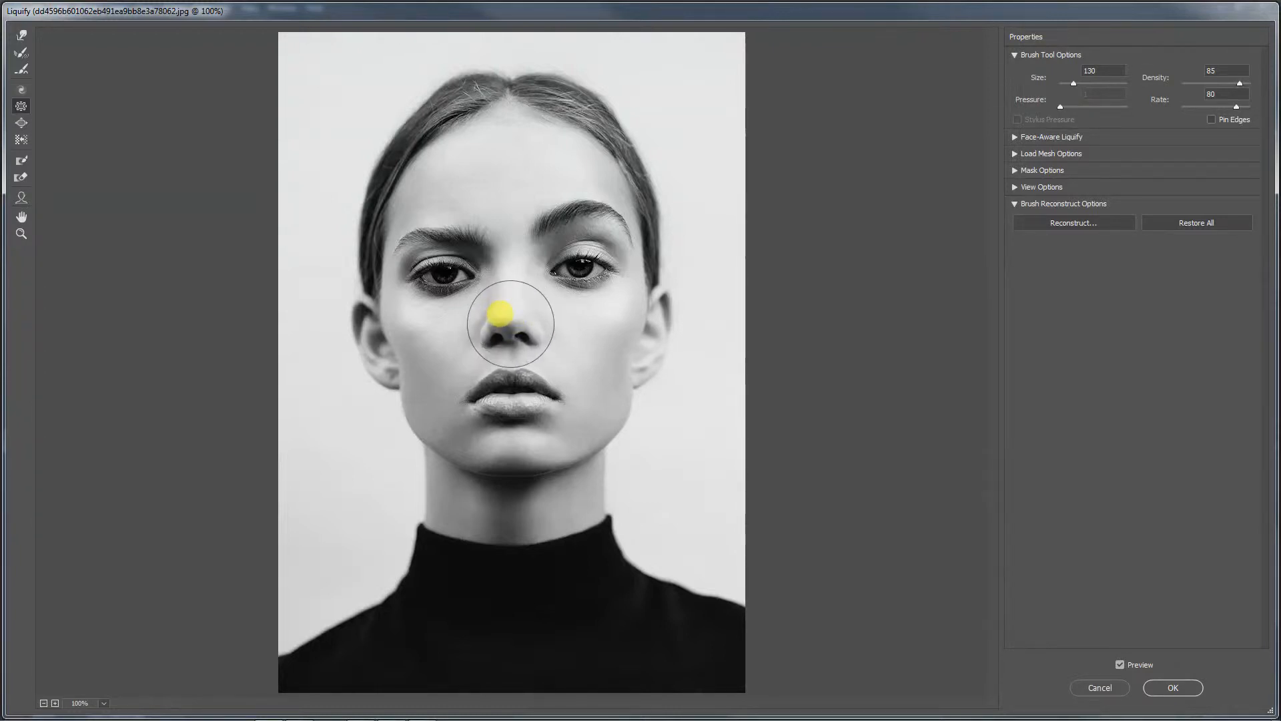
pyautogui.click(512, 322)
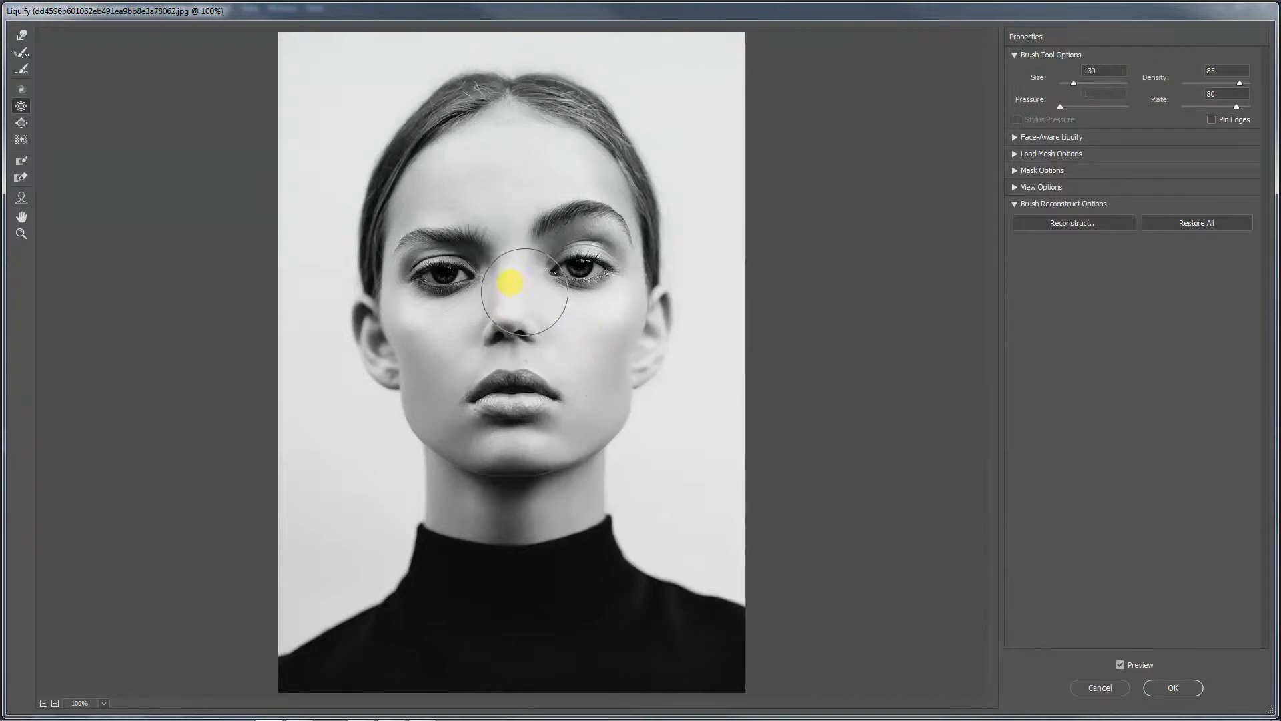
# Push the tip of the nose down with the Forward Warp tool at density 100 and size 120, and reduce the brush size to 100.
pyautogui.click(21, 35)
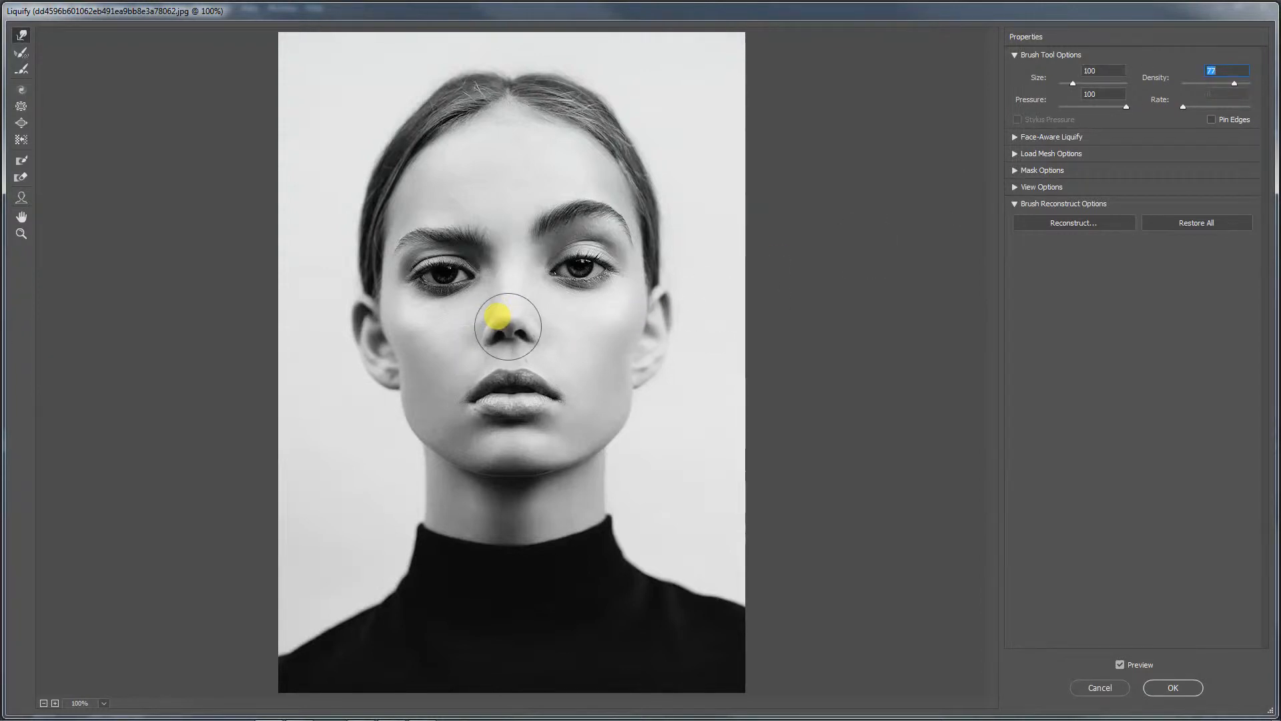
pyautogui.press(']')
pyautogui.press('[')
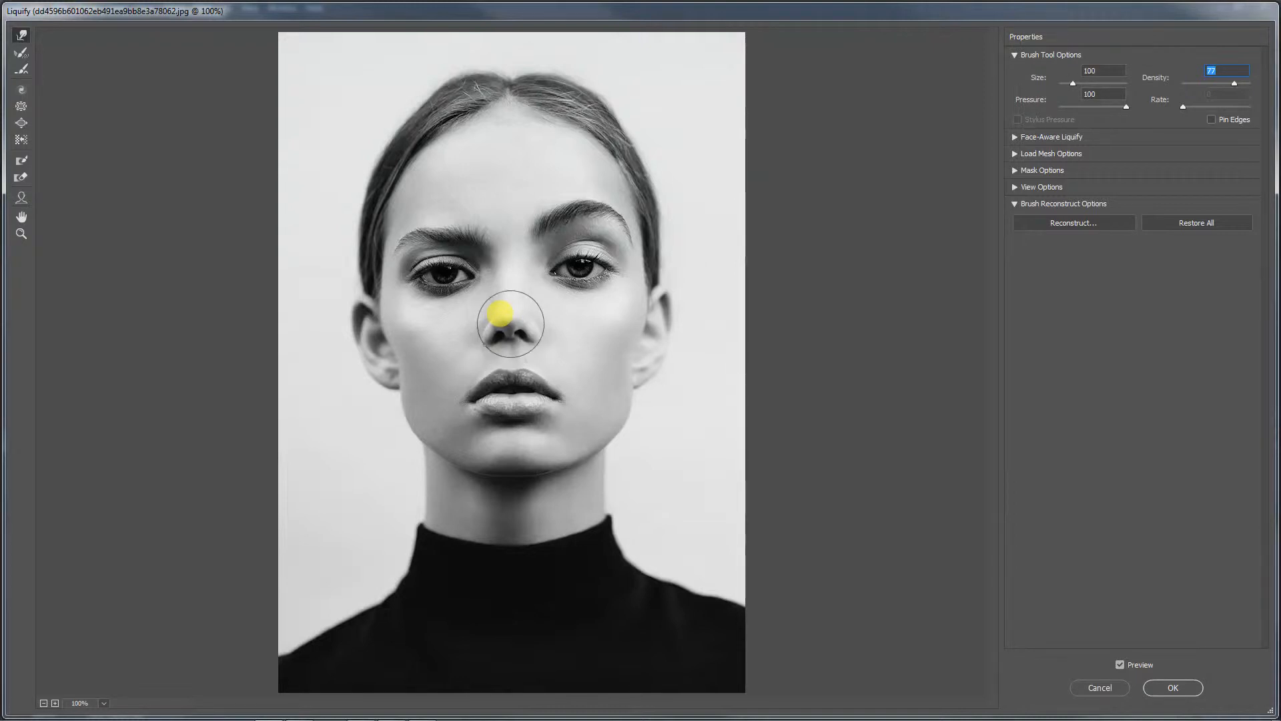
pyautogui.moveTo(511, 330); pyautogui.dragTo(511, 335)
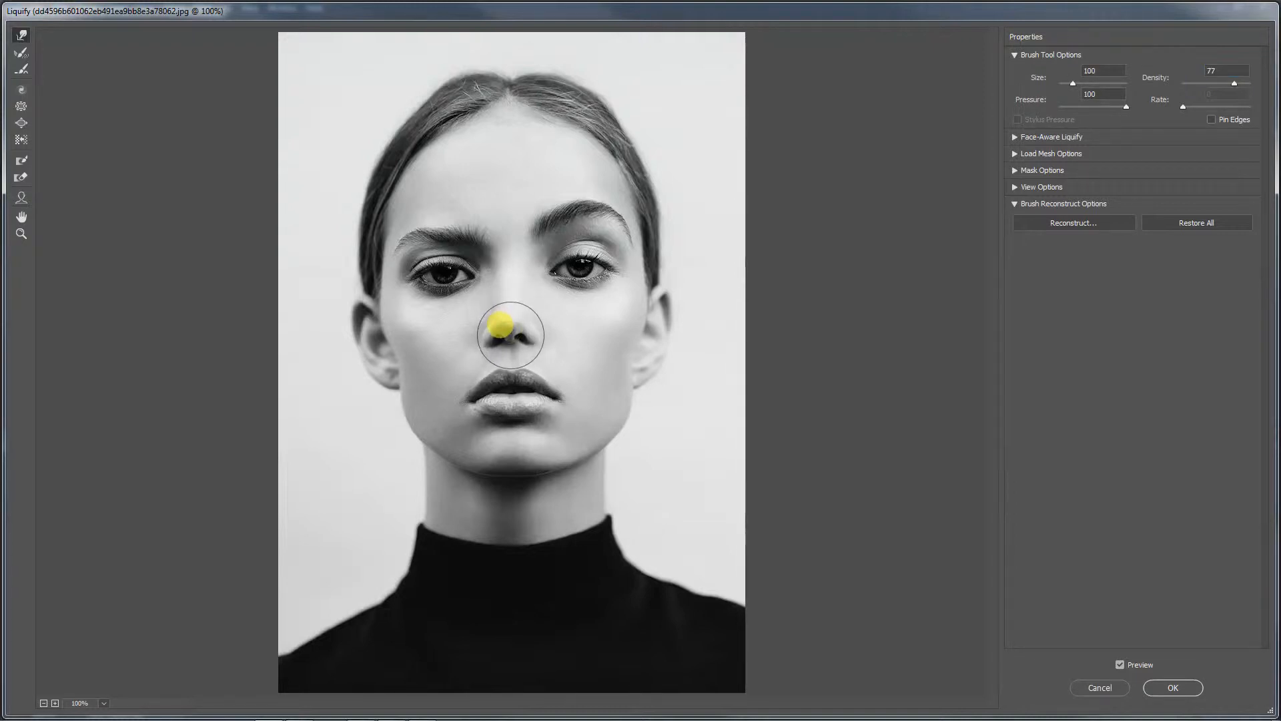
pyautogui.hotkey('ctrl', 'z')
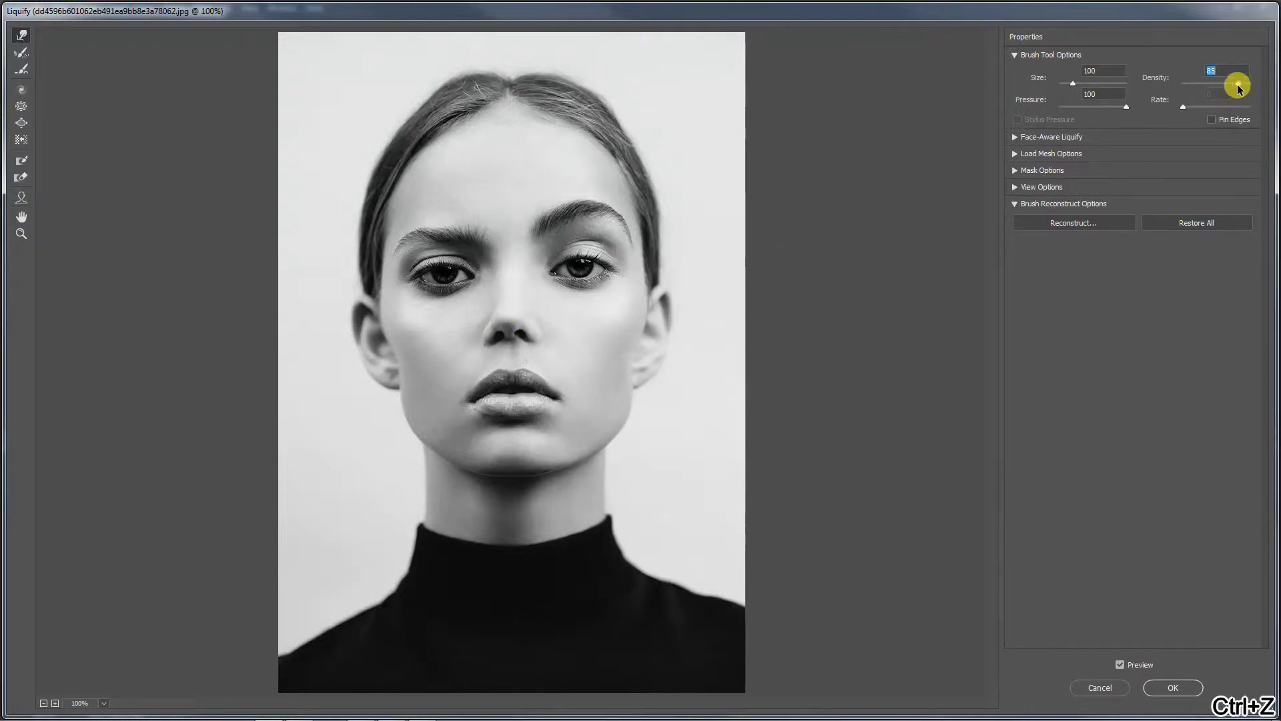
pyautogui.moveTo(1238, 87); pyautogui.dragTo(1264, 87)
pyautogui.click(1101, 71)
pyautogui.write('12')
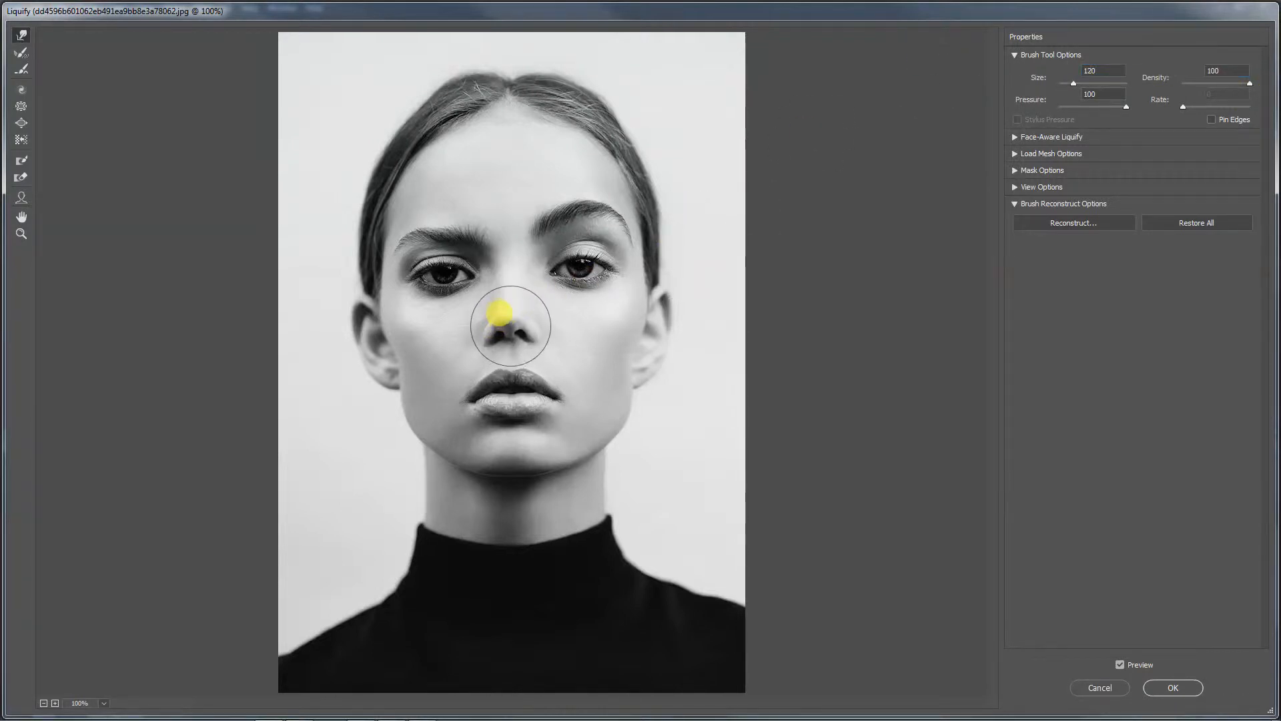
pyautogui.moveTo(511, 324)
pyautogui.mouseDown()
pyautogui.moveTo(511, 306)
pyautogui.moveTo(512, 339)
pyautogui.mouseUp()
pyautogui.press('[')
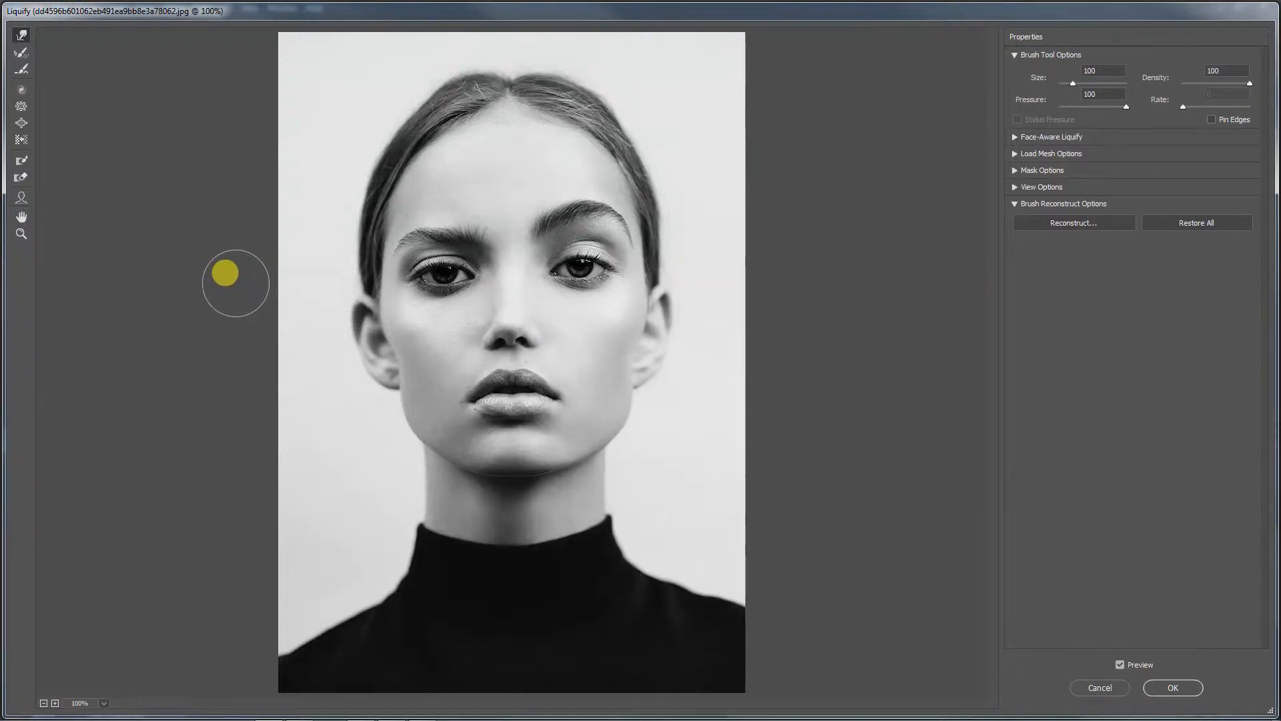
# Enlarge both eyes with the Bloat tool, using brush size 125 and density 100.
pyautogui.click(20, 122)
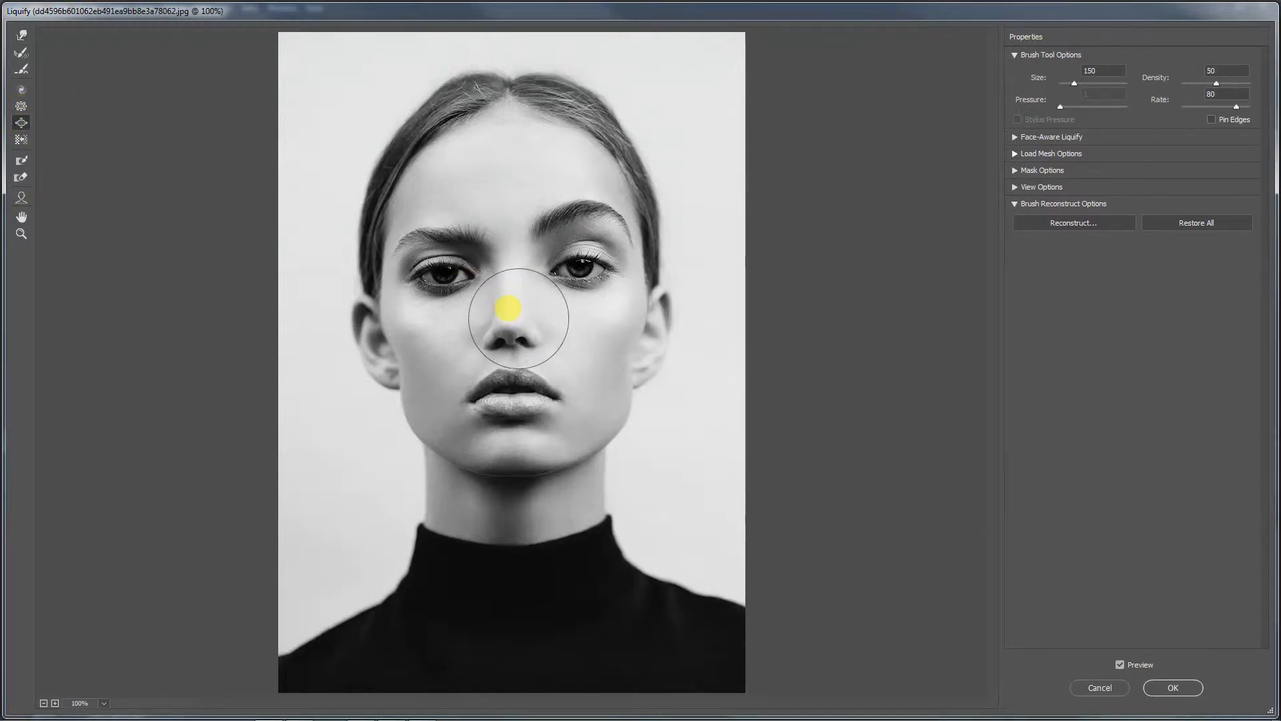
pyautogui.press('[')
pyautogui.press('[')
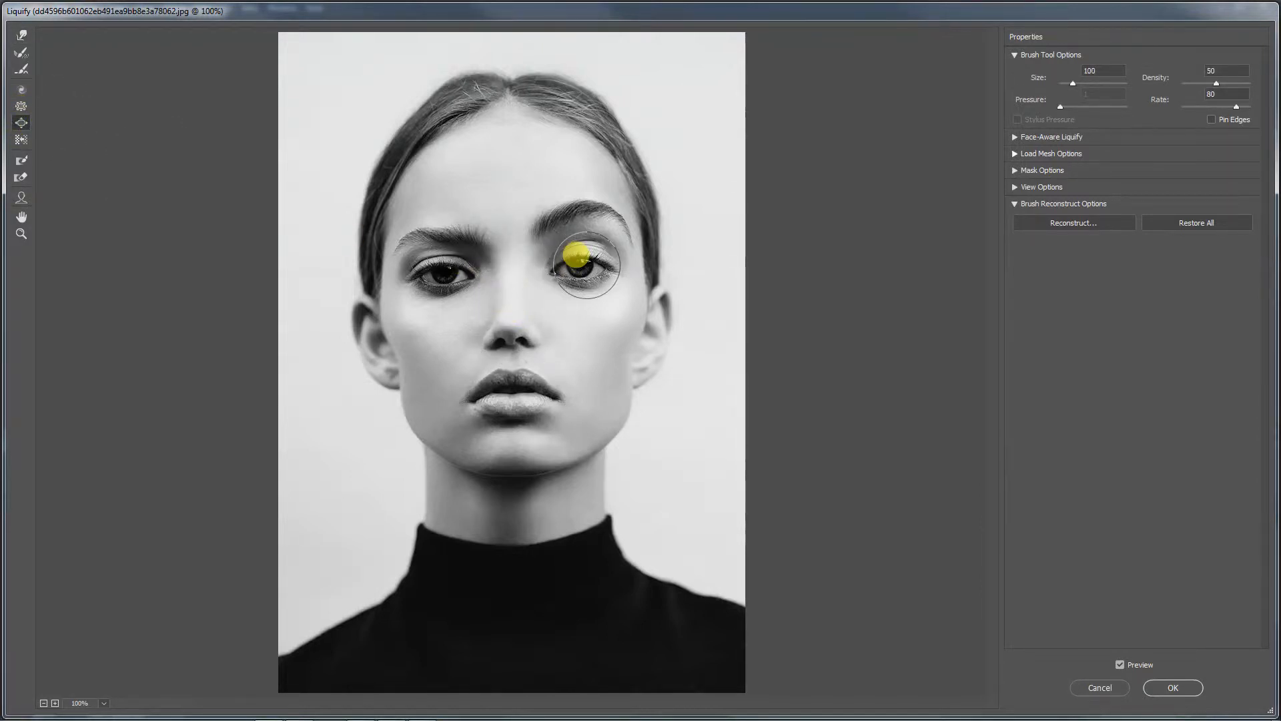
pyautogui.press(']')
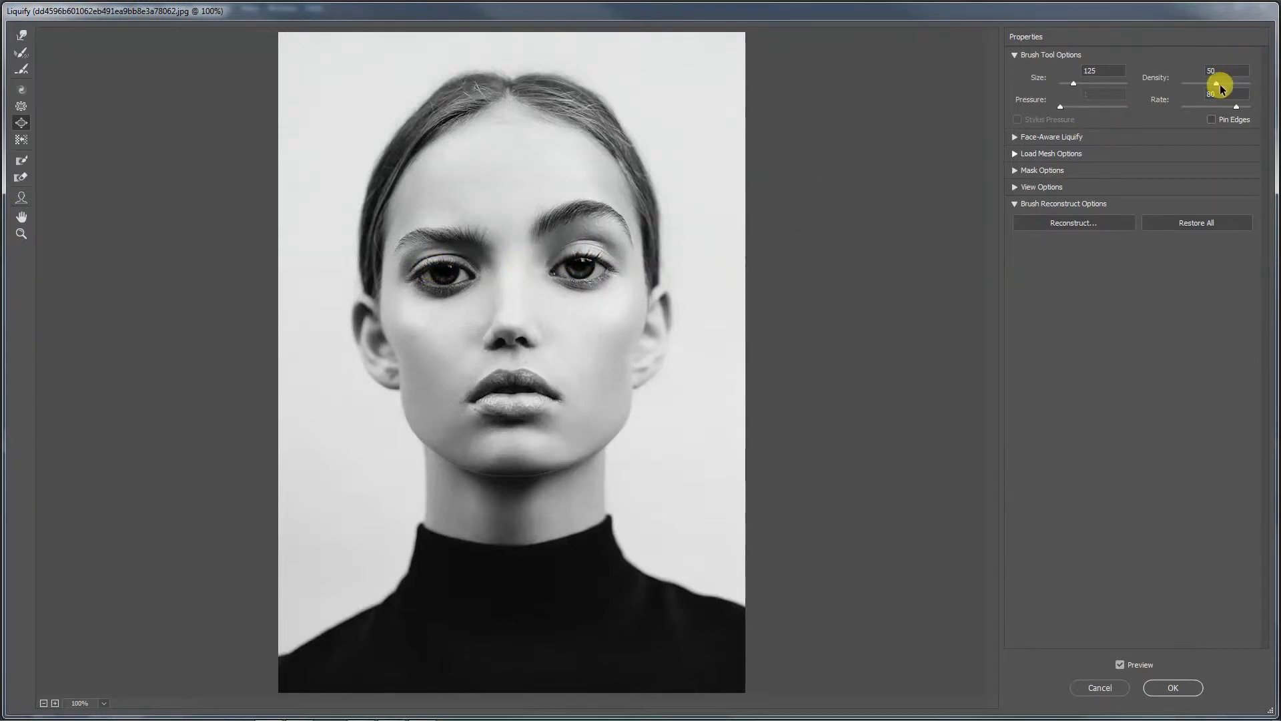
pyautogui.moveTo(1218, 85); pyautogui.dragTo(1260, 90)
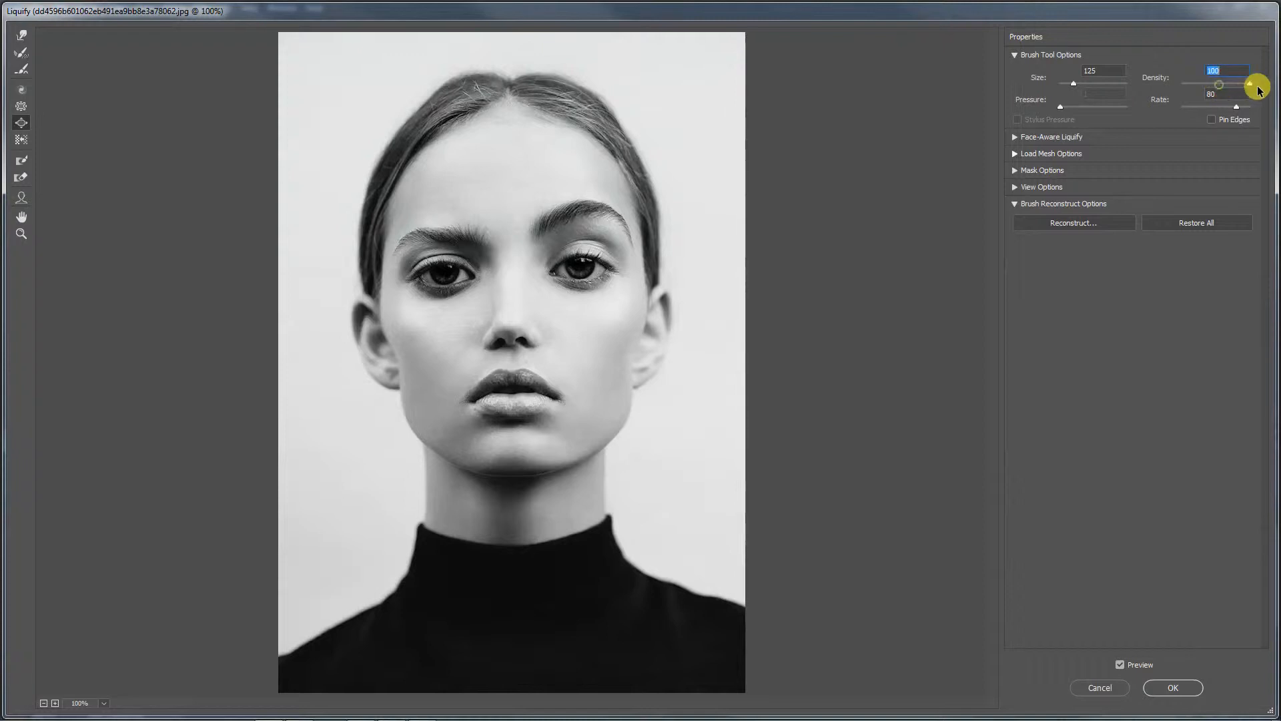
pyautogui.click(583, 271)
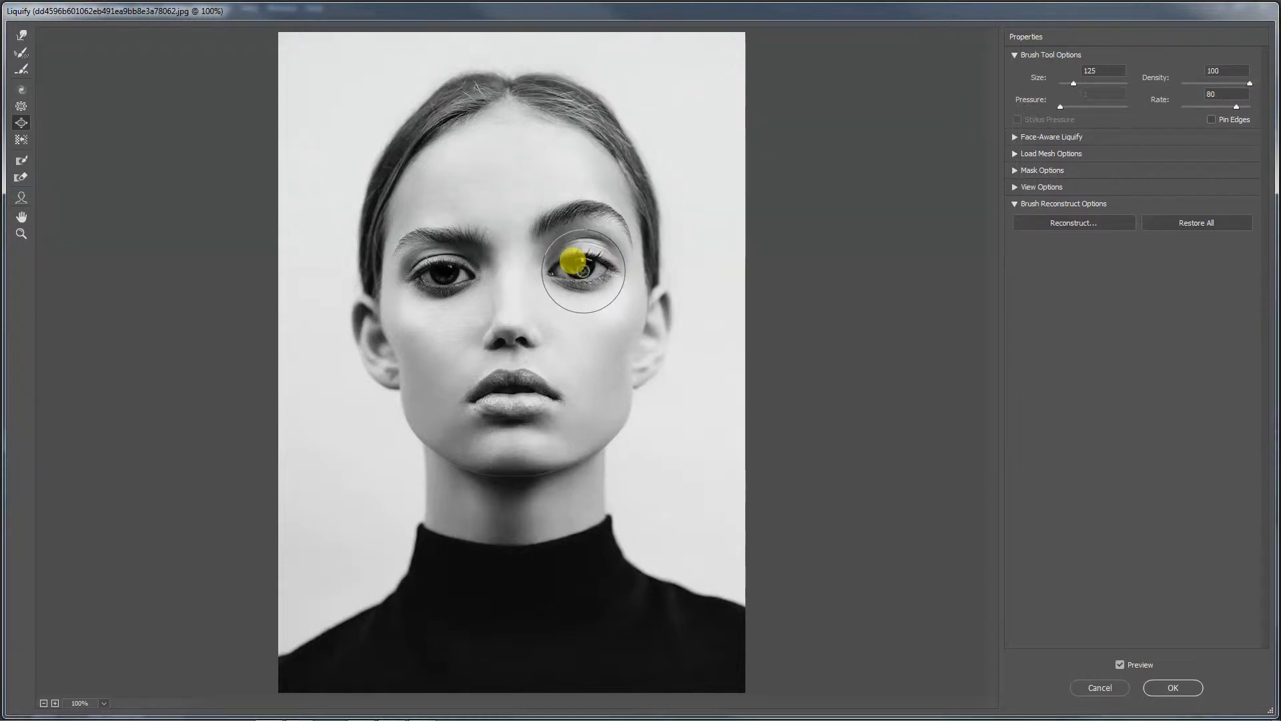
pyautogui.click(442, 281)
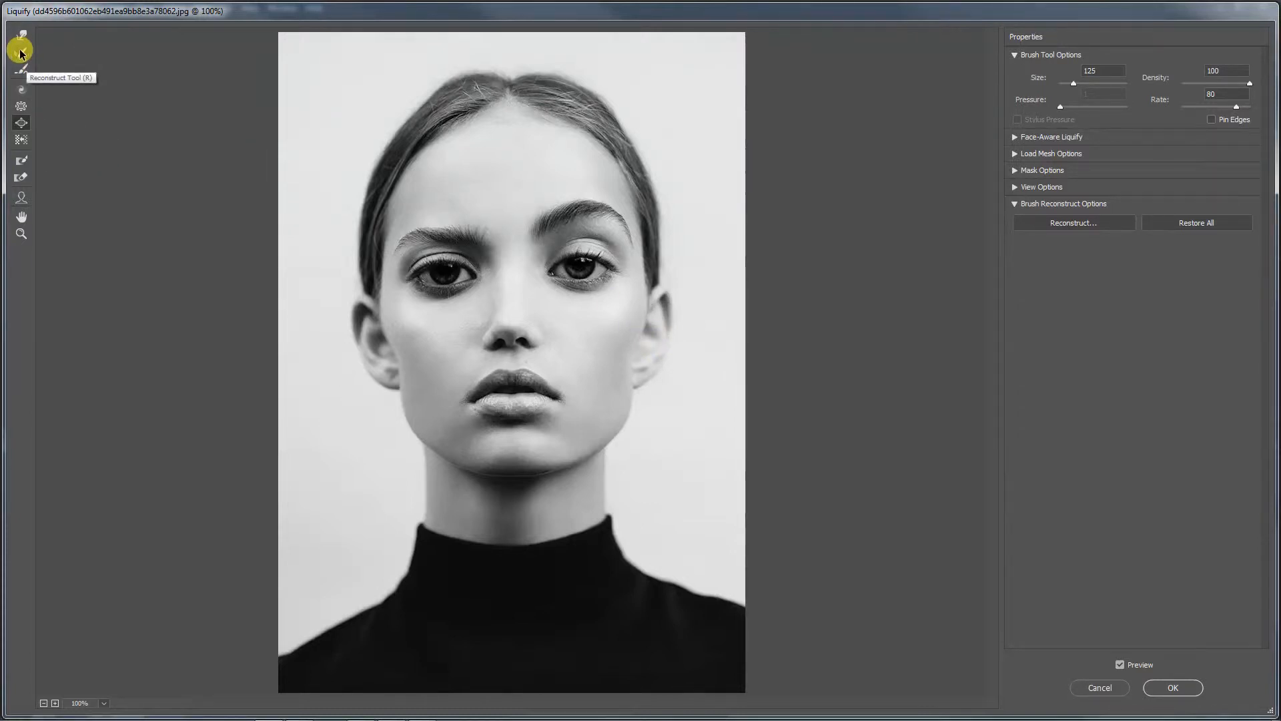
# Compare the portrait before and after the eye enlargement by switching the preview off and on.
pyautogui.click(1136, 670)
pyautogui.click(1136, 670)
pyautogui.click(1136, 670)
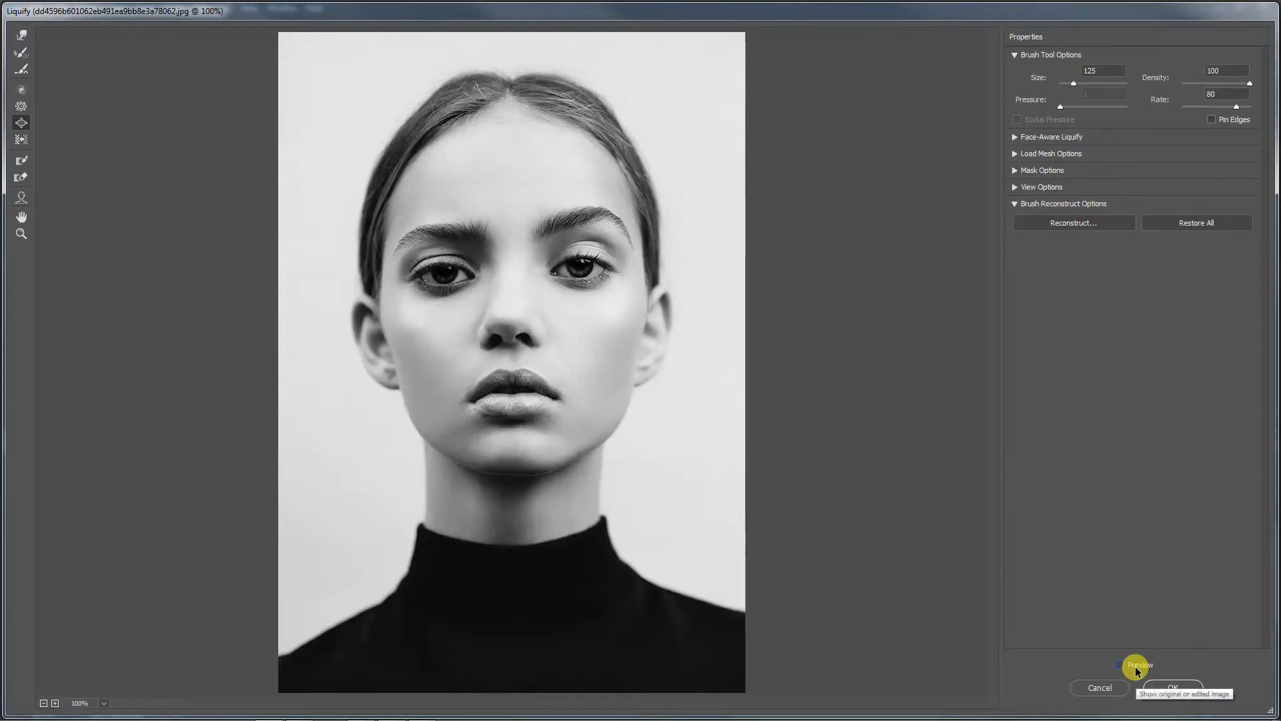
pyautogui.click(1137, 670)
pyautogui.click(1137, 670)
pyautogui.click(1136, 670)
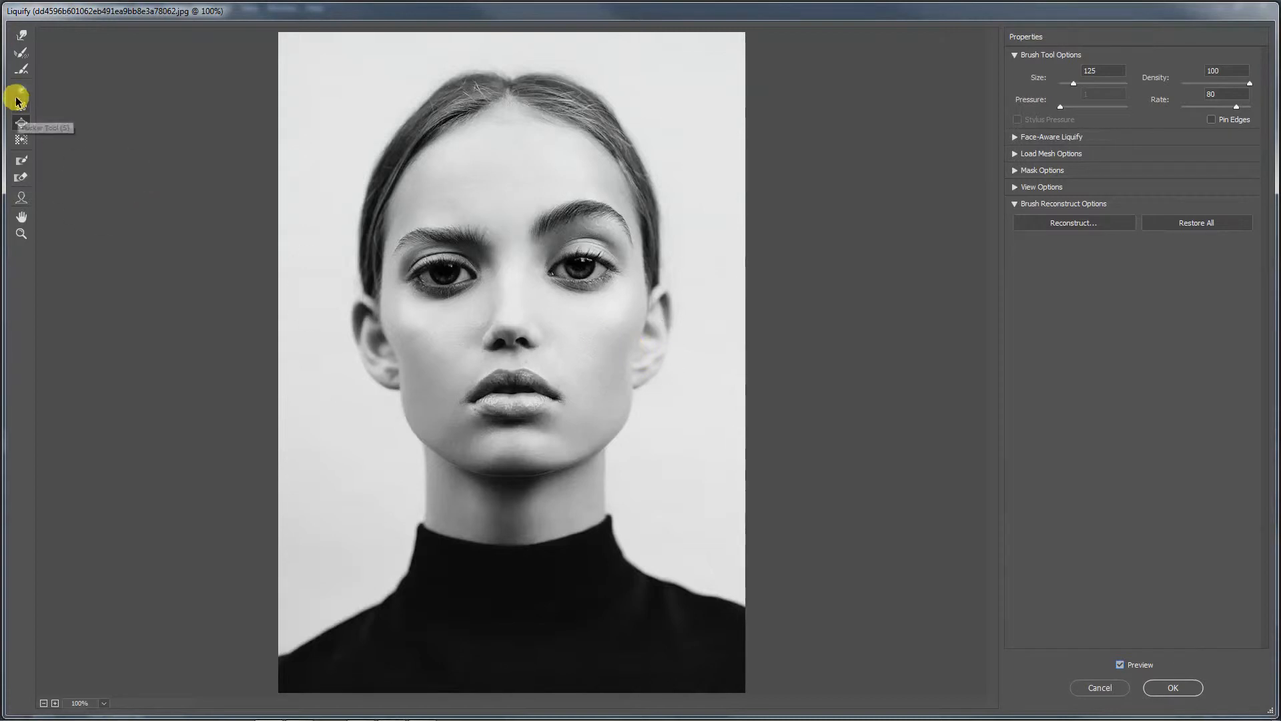
# Restore the nose towards its original shape with the Reconstruct tool at size 100 and density 82, trying pressures 36 and 83.
pyautogui.click(22, 53)
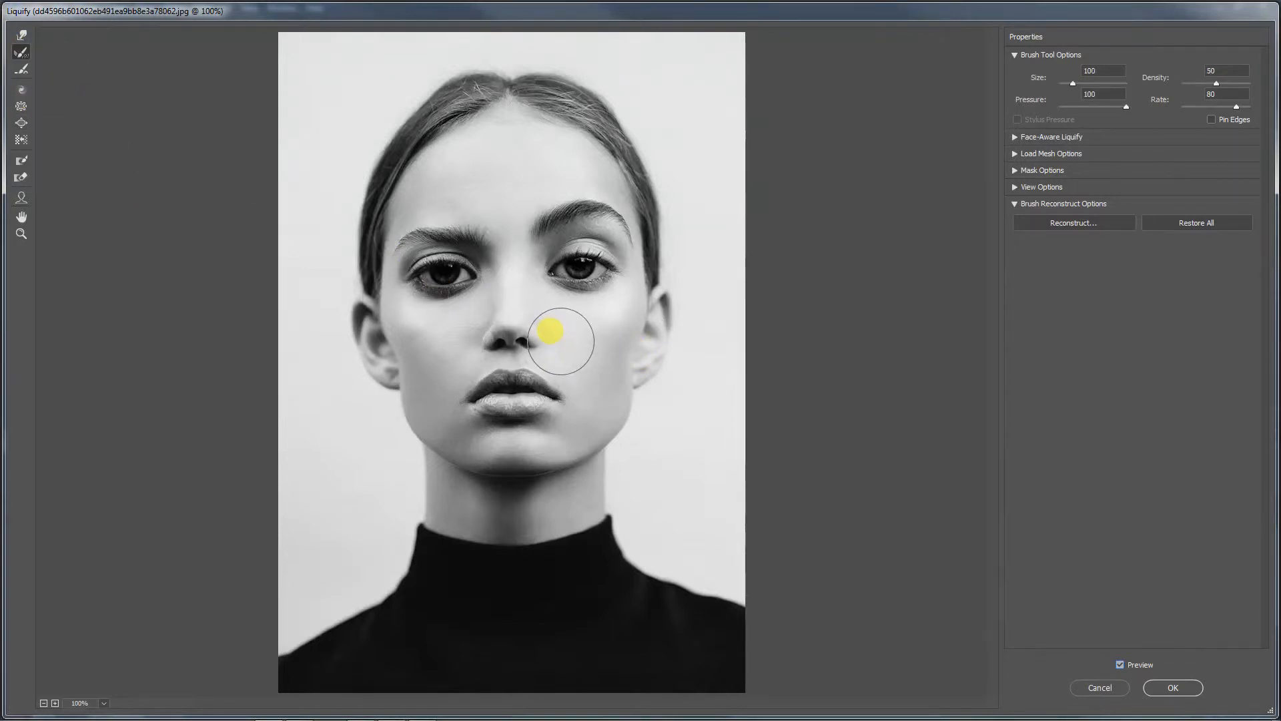
pyautogui.moveTo(560, 341)
pyautogui.mouseDown()
pyautogui.moveTo(509, 333)
pyautogui.moveTo(449, 285)
pyautogui.moveTo(567, 277)
pyautogui.moveTo(539, 284)
pyautogui.moveTo(590, 368)
pyautogui.moveTo(497, 469)
pyautogui.moveTo(479, 454)
pyautogui.moveTo(460, 320)
pyautogui.moveTo(499, 321)
pyautogui.mouseUp()
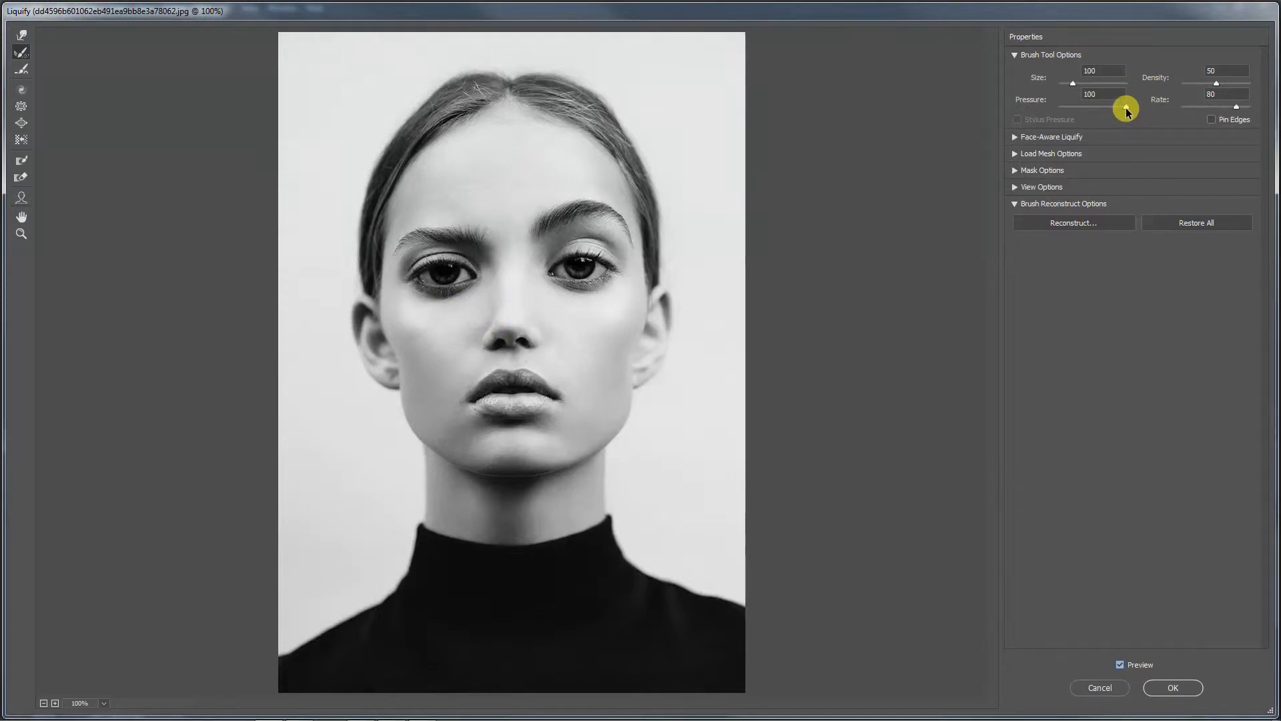
pyautogui.moveTo(1120, 109); pyautogui.dragTo(1083, 108)
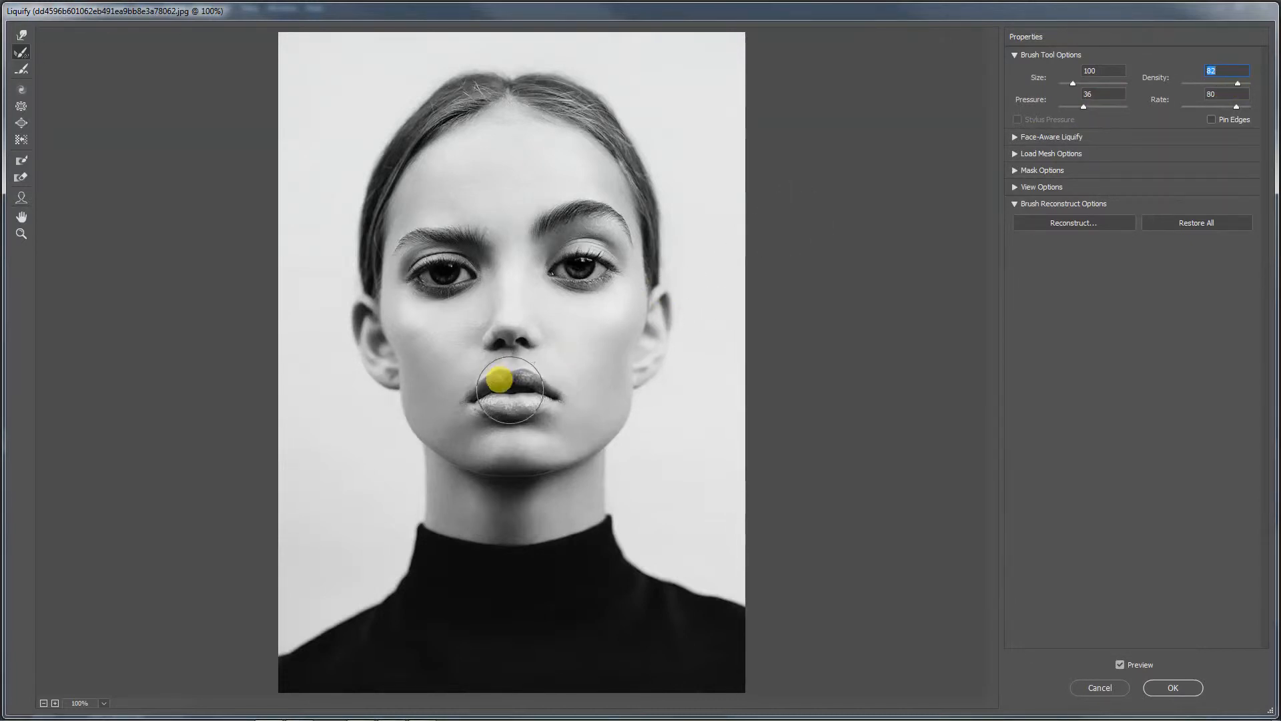
pyautogui.moveTo(509, 334)
pyautogui.mouseDown()
pyautogui.moveTo(524, 310)
pyautogui.moveTo(506, 326)
pyautogui.moveTo(529, 327)
pyautogui.moveTo(492, 332)
pyautogui.mouseUp()
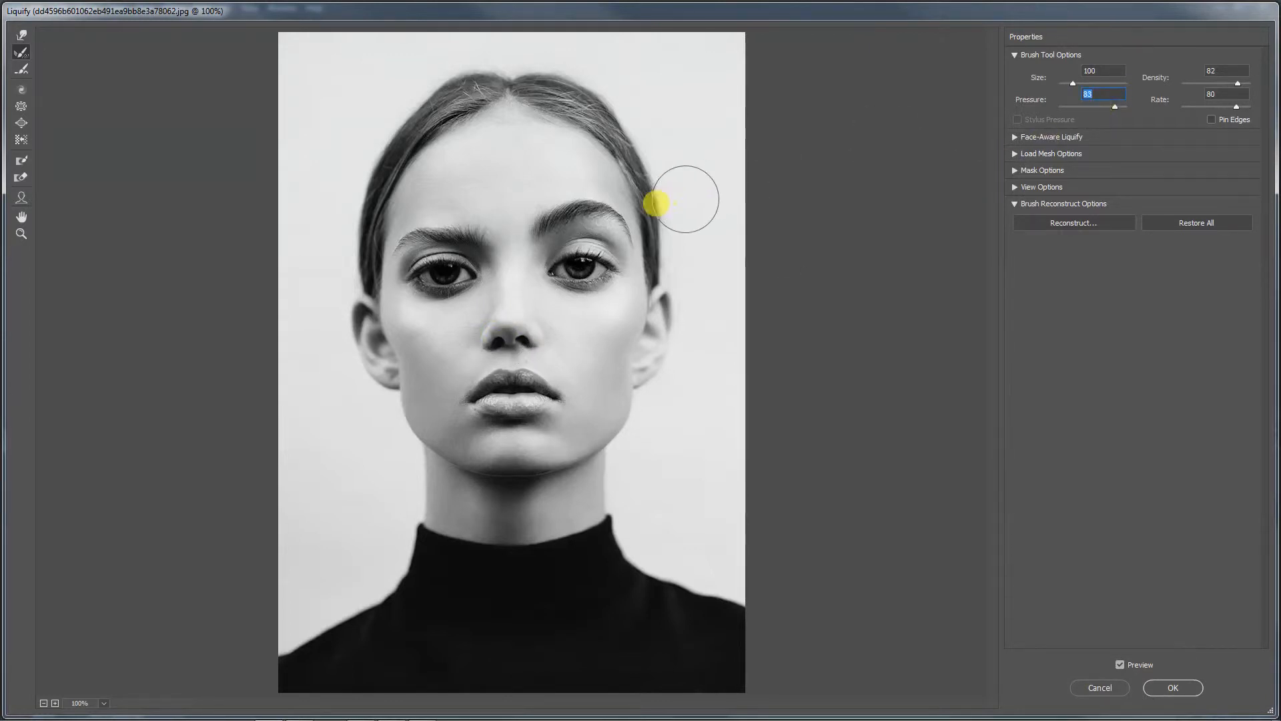
pyautogui.moveTo(494, 337)
pyautogui.mouseDown()
pyautogui.moveTo(520, 330)
pyautogui.moveTo(514, 304)
pyautogui.moveTo(474, 319)
pyautogui.moveTo(479, 333)
pyautogui.moveTo(537, 336)
pyautogui.moveTo(517, 300)
pyautogui.moveTo(514, 324)
pyautogui.moveTo(501, 306)
pyautogui.mouseUp()
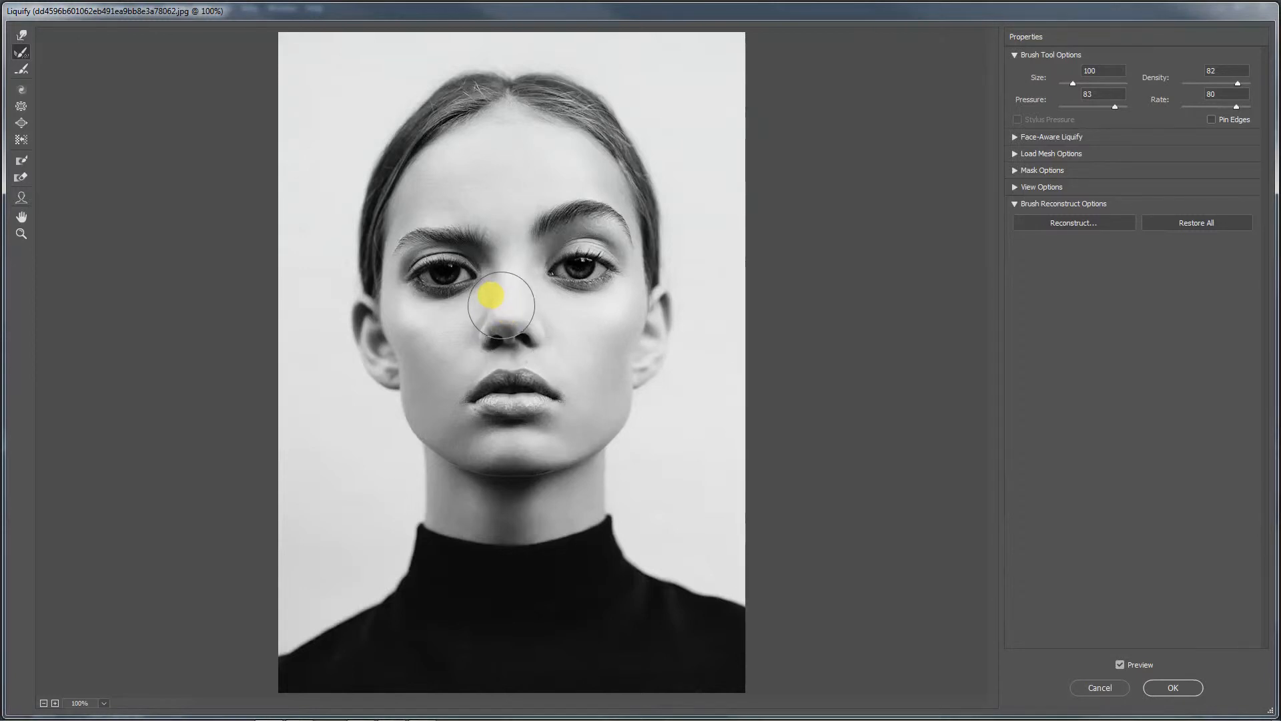
pyautogui.moveTo(624, 339)
pyautogui.mouseDown()
pyautogui.moveTo(642, 344)
pyautogui.moveTo(629, 343)
pyautogui.moveTo(635, 380)
pyautogui.mouseUp()
pyautogui.moveTo(408, 355); pyautogui.dragTo(406, 366)
pyautogui.moveTo(631, 392); pyautogui.dragTo(593, 401)
pyautogui.moveTo(716, 429); pyautogui.dragTo(727, 439)
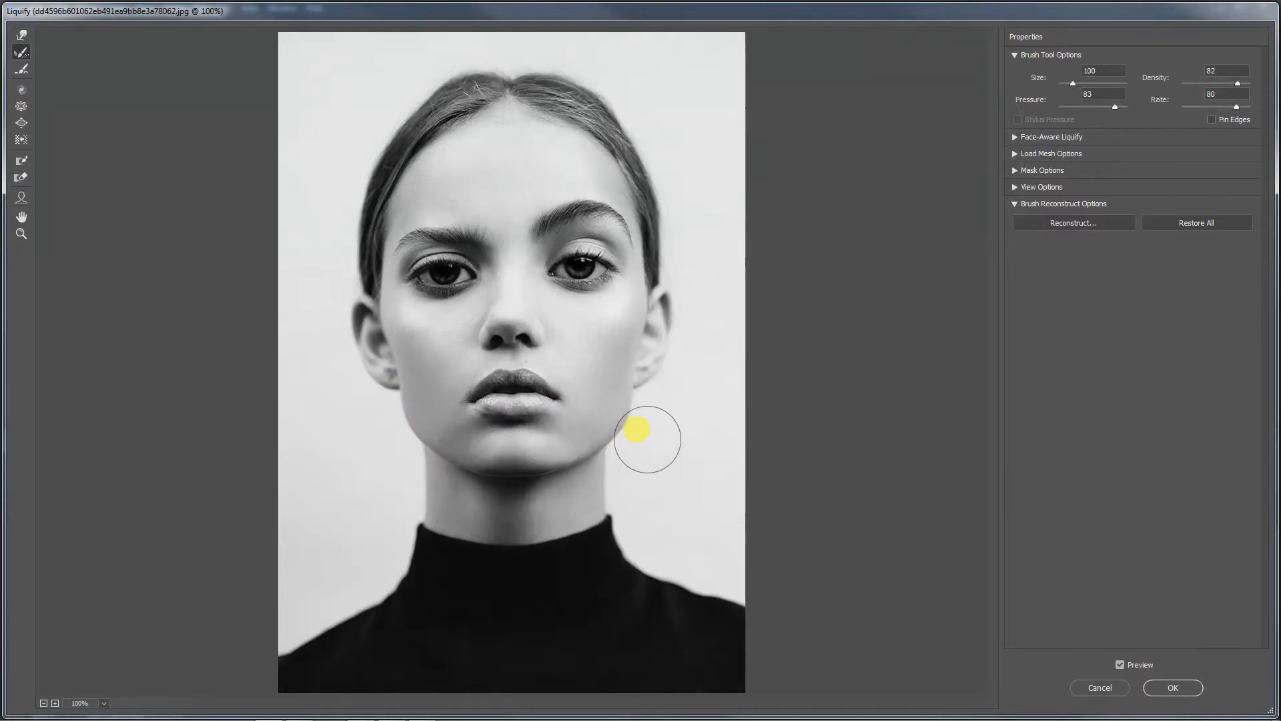
# Toggle the preview repeatedly to check the reconstructed nose against the original portrait.
pyautogui.click(1141, 664)
pyautogui.click(1141, 666)
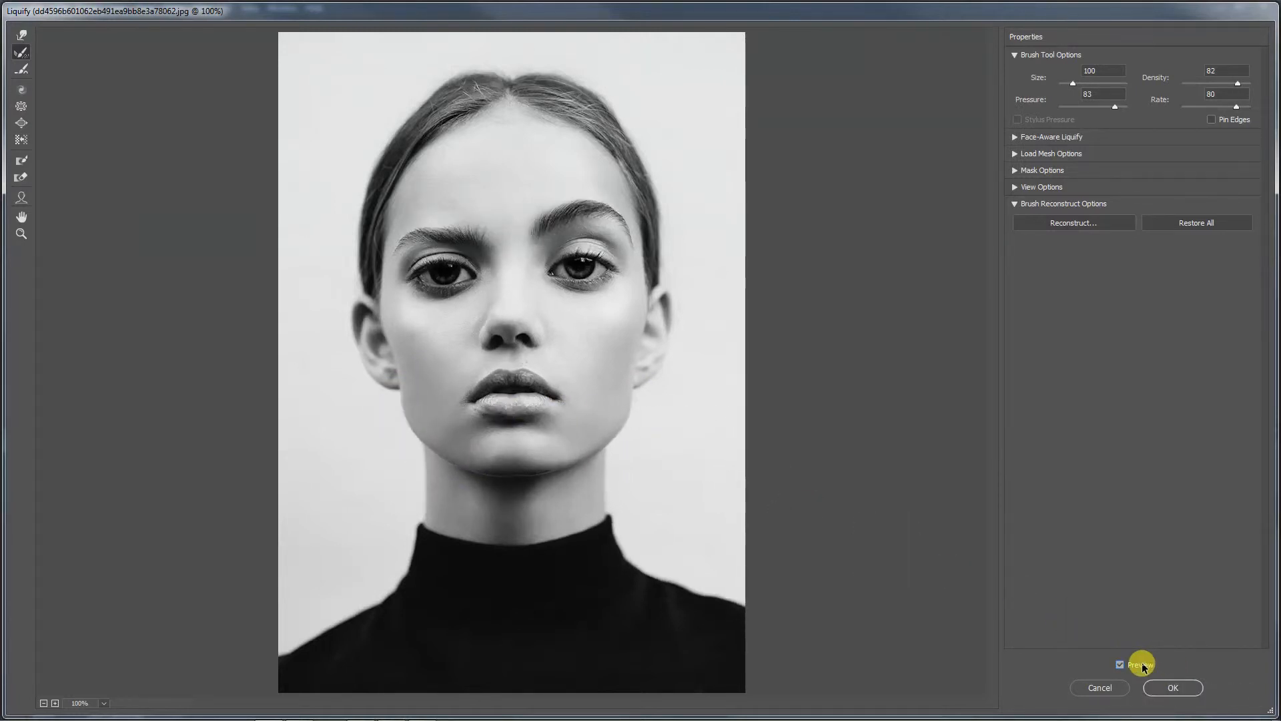
pyautogui.click(1140, 664)
pyautogui.click(1141, 665)
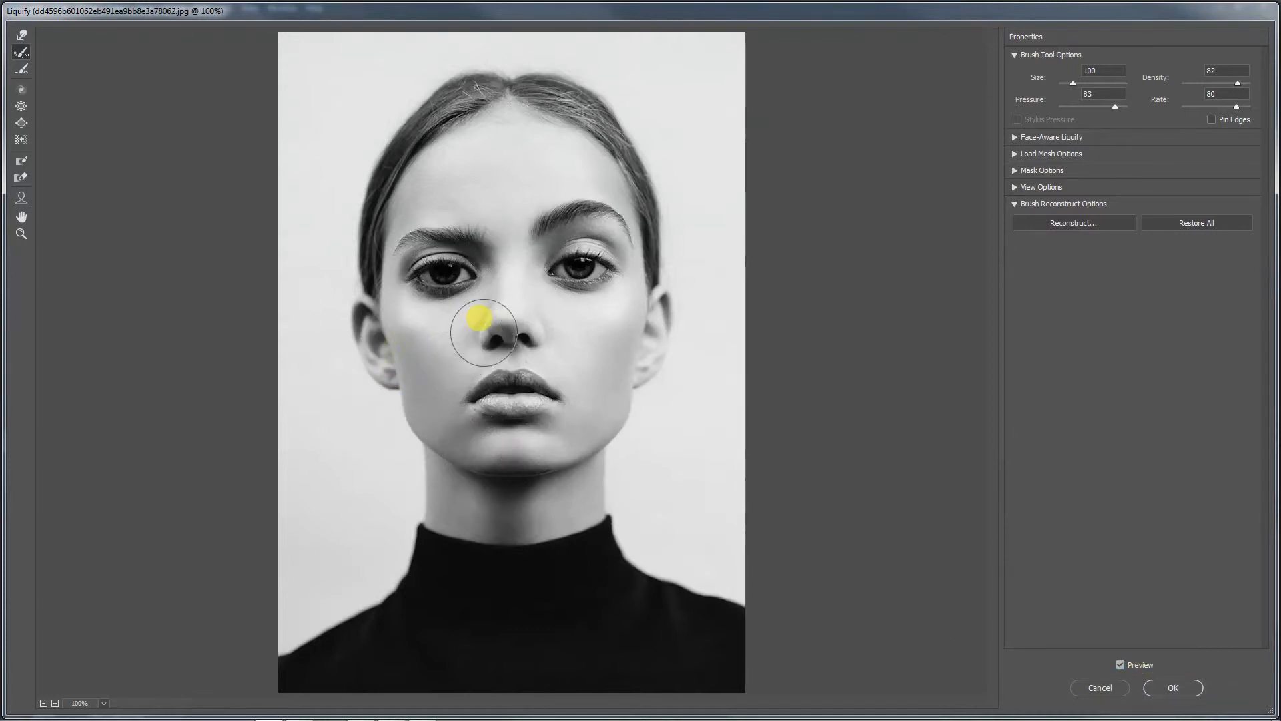
pyautogui.click(1127, 666)
pyautogui.click(1126, 666)
pyautogui.click(1126, 666)
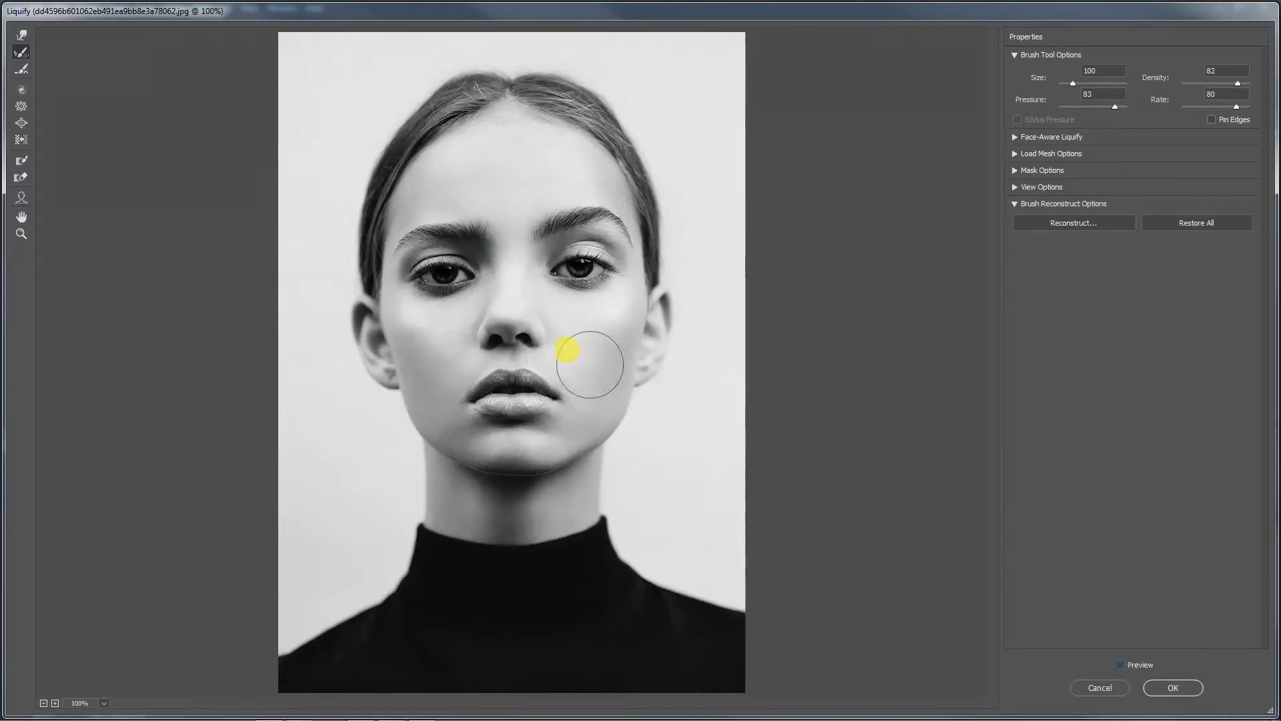
# Turn the preview back on and brush with the Reconstruct tool around the nose and cheek.
pyautogui.moveTo(567, 349); pyautogui.dragTo(501, 311)
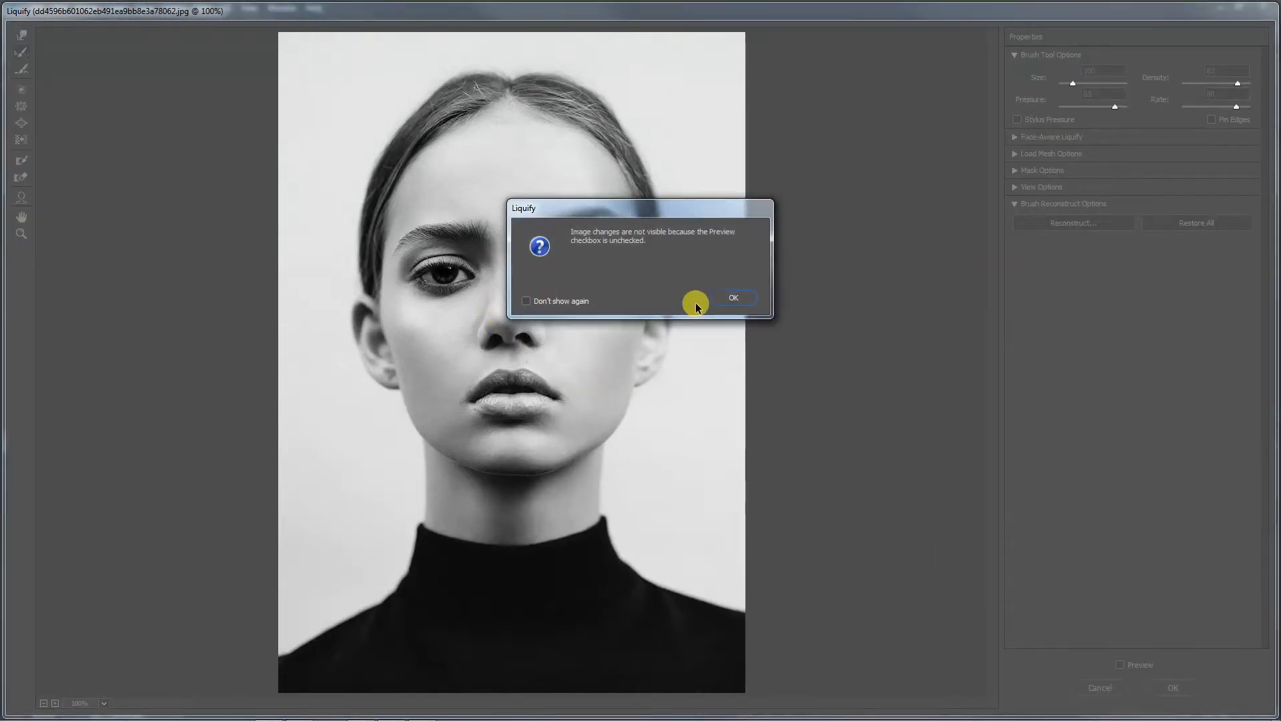
pyautogui.click(741, 302)
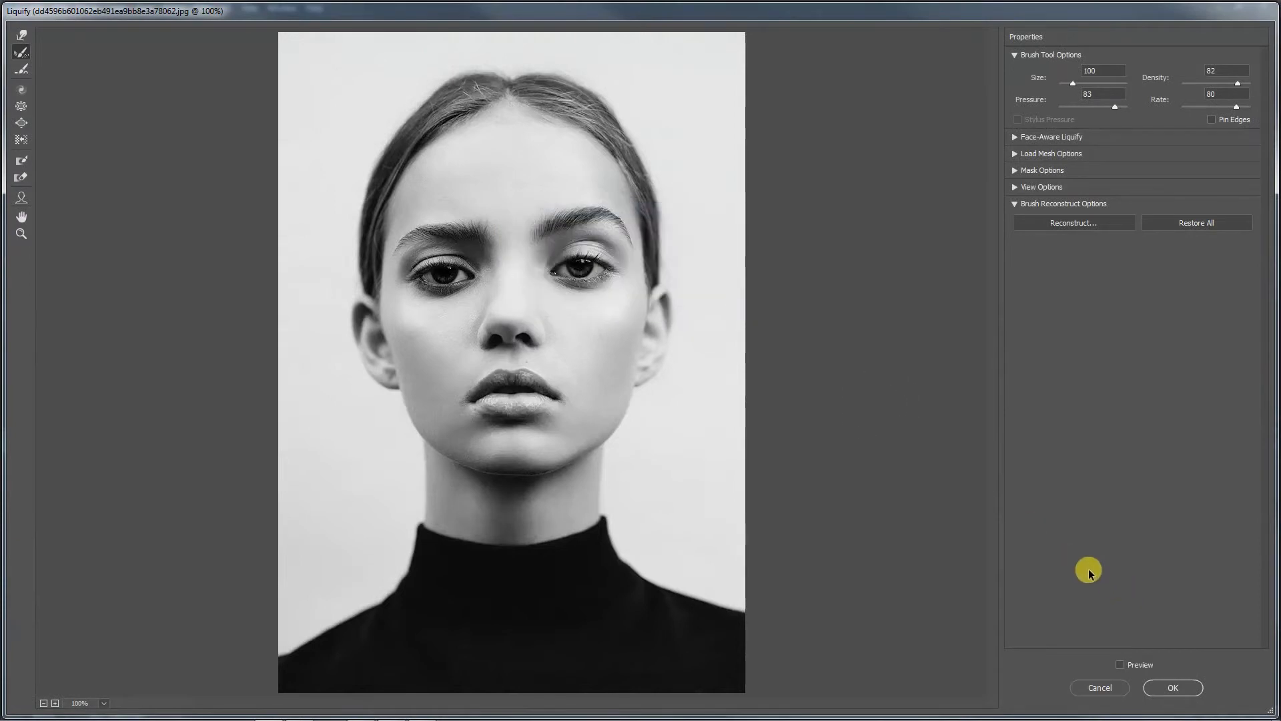
pyautogui.click(1120, 664)
pyautogui.moveTo(560, 290)
pyautogui.mouseDown()
pyautogui.moveTo(508, 321)
pyautogui.moveTo(520, 308)
pyautogui.moveTo(539, 327)
pyautogui.moveTo(487, 329)
pyautogui.moveTo(482, 315)
pyautogui.moveTo(586, 325)
pyautogui.mouseUp()
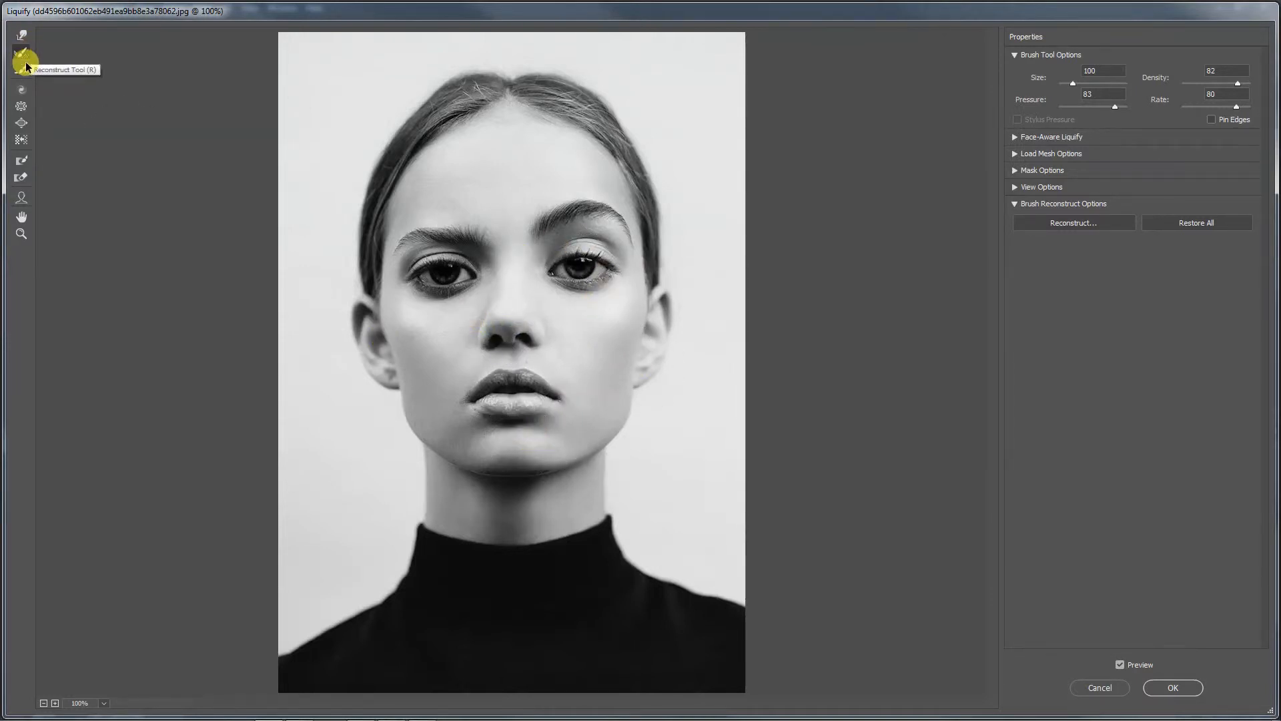
# Pull the hair edge beside the forehead on the image's right outward into a spike with the Forward Warp tool at size 100.
pyautogui.click(22, 36)
pyautogui.moveTo(577, 157)
pyautogui.mouseDown()
pyautogui.moveTo(641, 175)
pyautogui.moveTo(615, 155)
pyautogui.moveTo(644, 152)
pyautogui.moveTo(572, 168)
pyautogui.moveTo(640, 183)
pyautogui.moveTo(601, 121)
pyautogui.mouseUp()
pyautogui.click(21, 69)
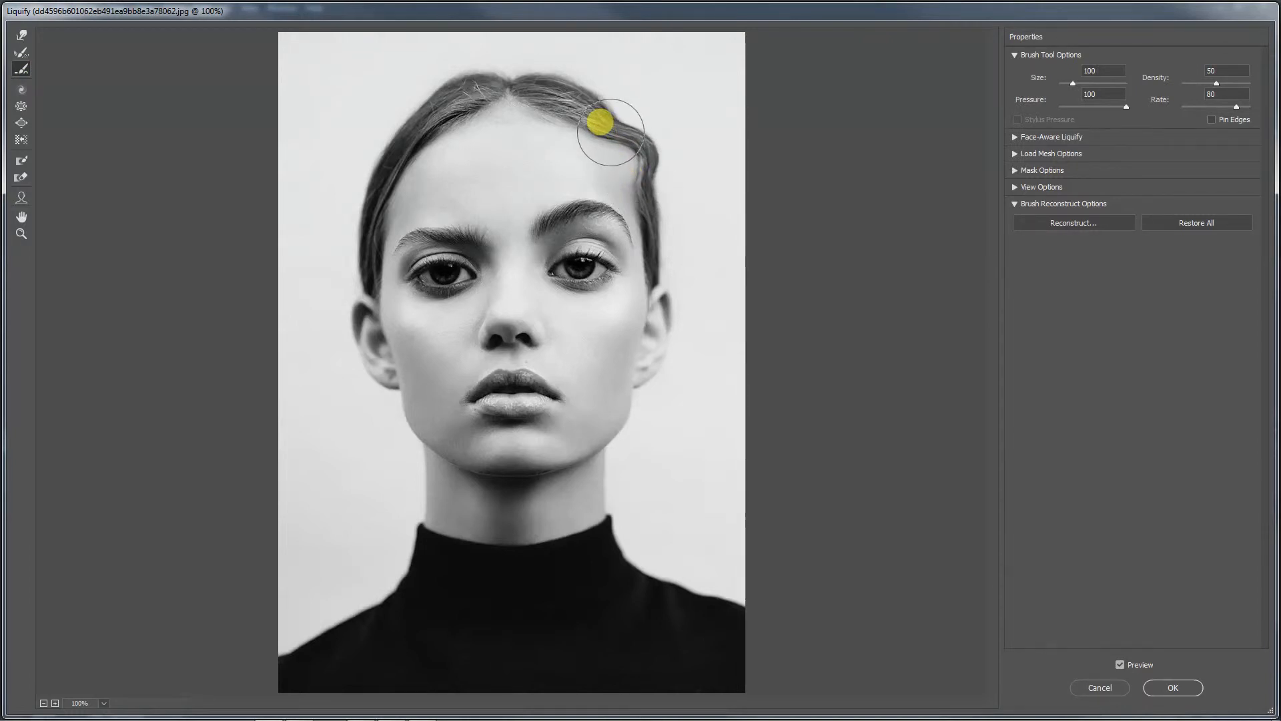
pyautogui.click(22, 35)
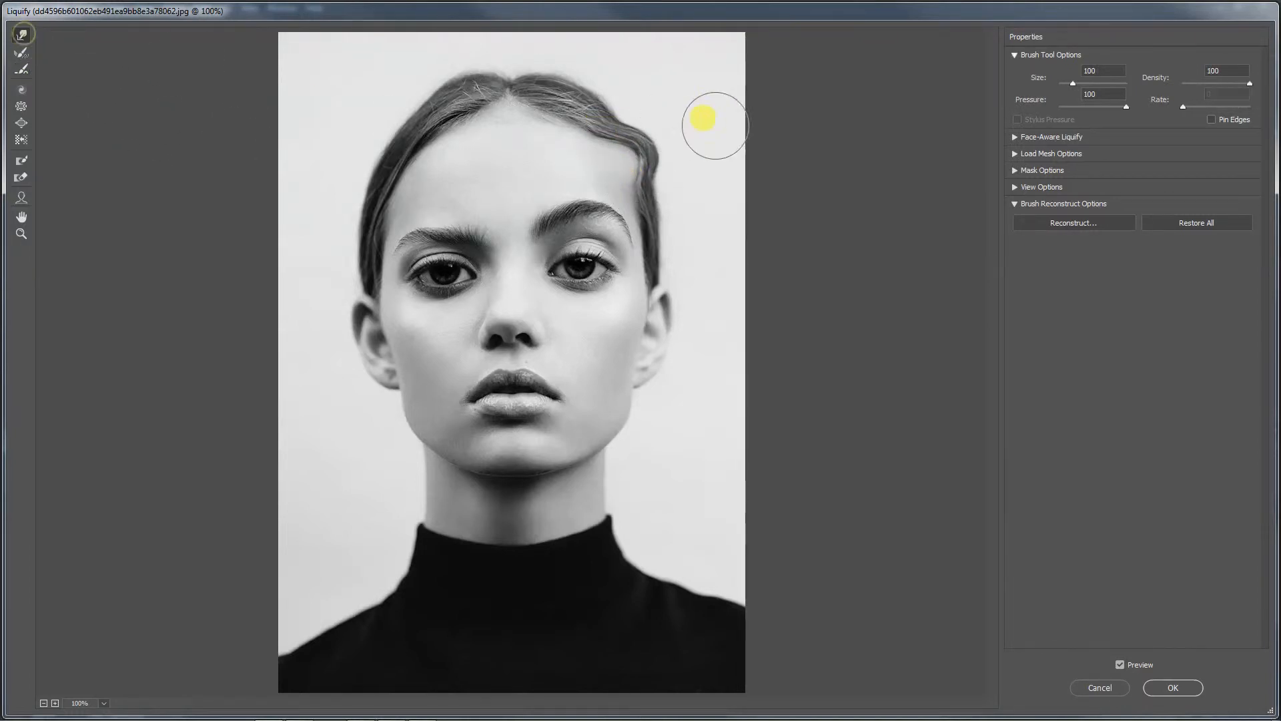
pyautogui.moveTo(621, 133); pyautogui.dragTo(713, 133)
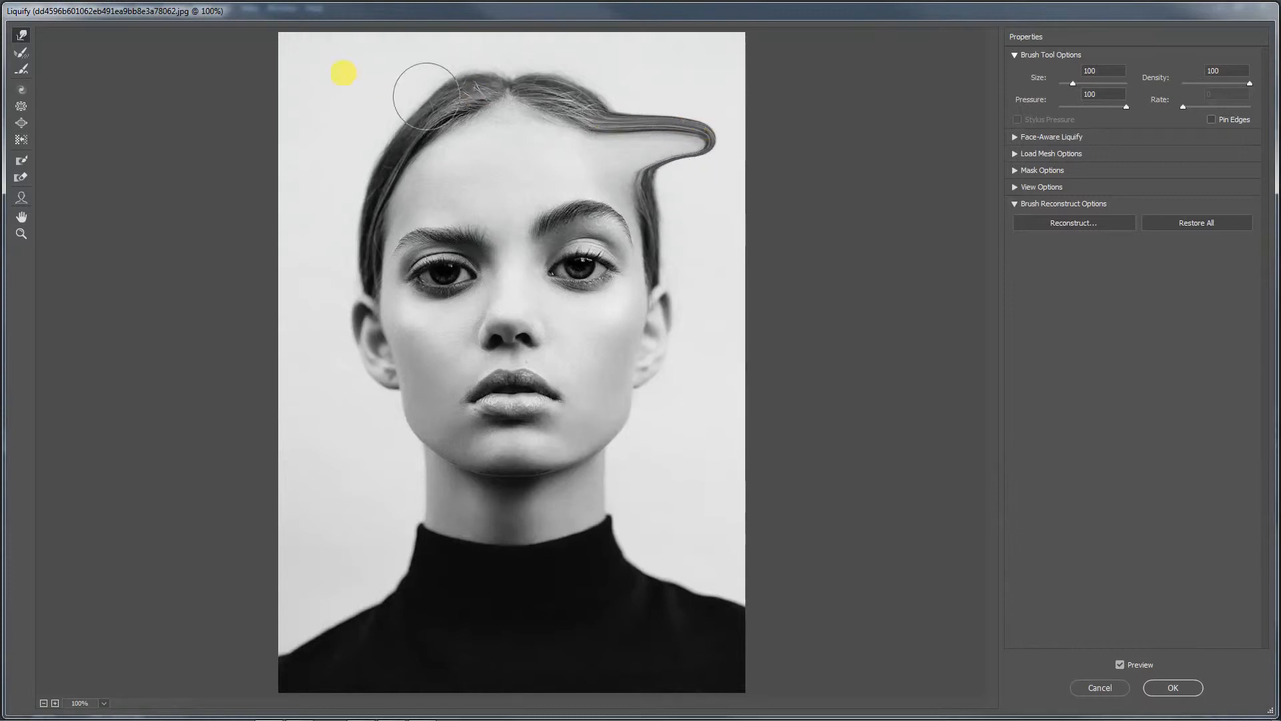
# Flatten the stretched hair with the Smooth tool and restore its outline with the Reconstruct tool at density 82 and pressure 83.
pyautogui.click(21, 69)
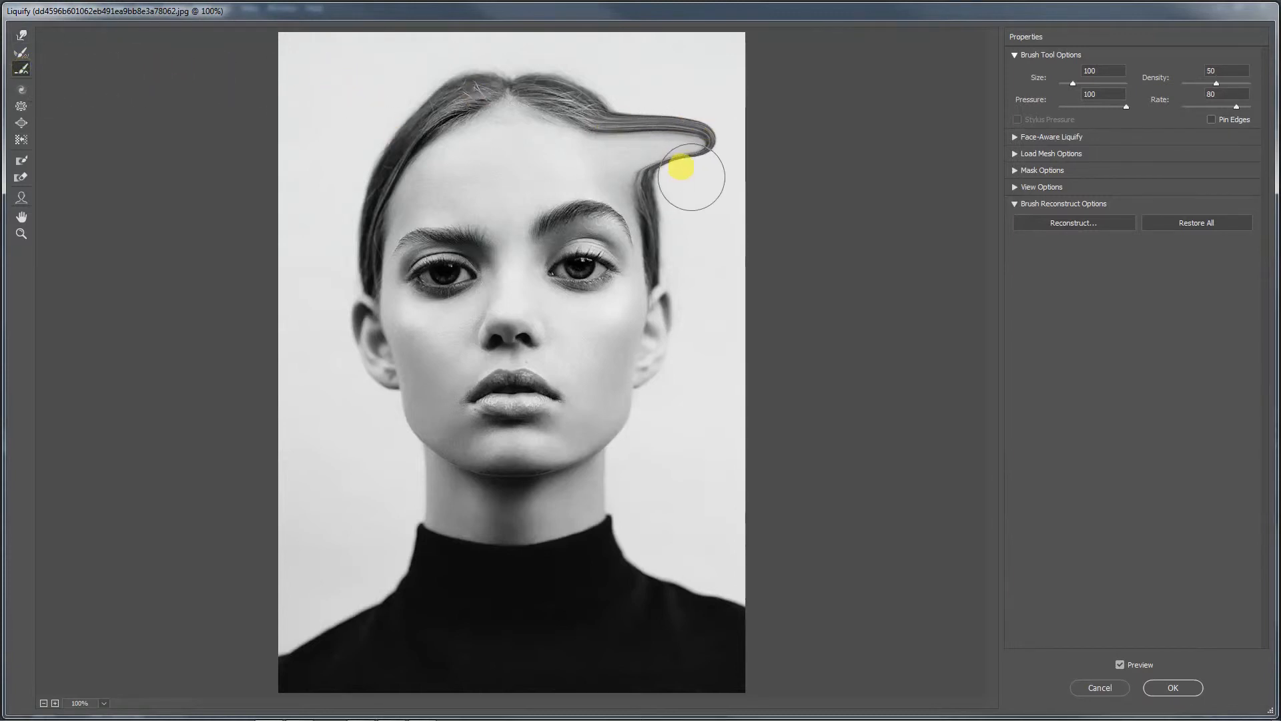
pyautogui.moveTo(691, 177)
pyautogui.mouseDown()
pyautogui.moveTo(650, 172)
pyautogui.moveTo(695, 155)
pyautogui.moveTo(692, 130)
pyautogui.moveTo(697, 144)
pyautogui.moveTo(629, 130)
pyautogui.moveTo(645, 159)
pyautogui.moveTo(675, 140)
pyautogui.moveTo(647, 215)
pyautogui.moveTo(649, 155)
pyautogui.moveTo(629, 137)
pyautogui.moveTo(645, 146)
pyautogui.moveTo(663, 190)
pyautogui.moveTo(630, 127)
pyautogui.moveTo(606, 141)
pyautogui.moveTo(645, 203)
pyautogui.moveTo(562, 110)
pyautogui.moveTo(583, 112)
pyautogui.moveTo(668, 229)
pyautogui.moveTo(657, 274)
pyautogui.mouseUp()
pyautogui.click(21, 52)
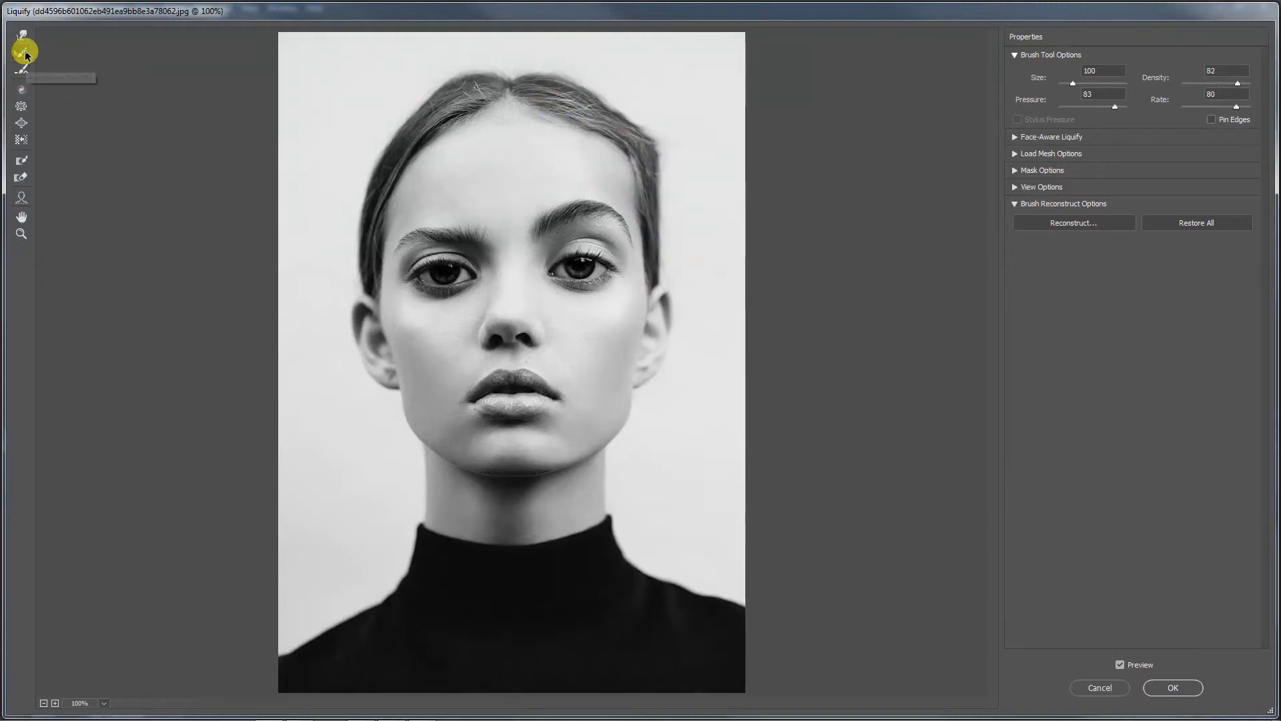
pyautogui.moveTo(651, 159)
pyautogui.mouseDown()
pyautogui.moveTo(609, 114)
pyautogui.moveTo(647, 177)
pyautogui.moveTo(604, 108)
pyautogui.moveTo(667, 186)
pyautogui.moveTo(607, 118)
pyautogui.moveTo(654, 200)
pyautogui.moveTo(604, 105)
pyautogui.moveTo(652, 194)
pyautogui.moveTo(540, 103)
pyautogui.moveTo(623, 163)
pyautogui.moveTo(453, 199)
pyautogui.moveTo(155, 315)
pyautogui.moveTo(48, 218)
pyautogui.mouseUp()
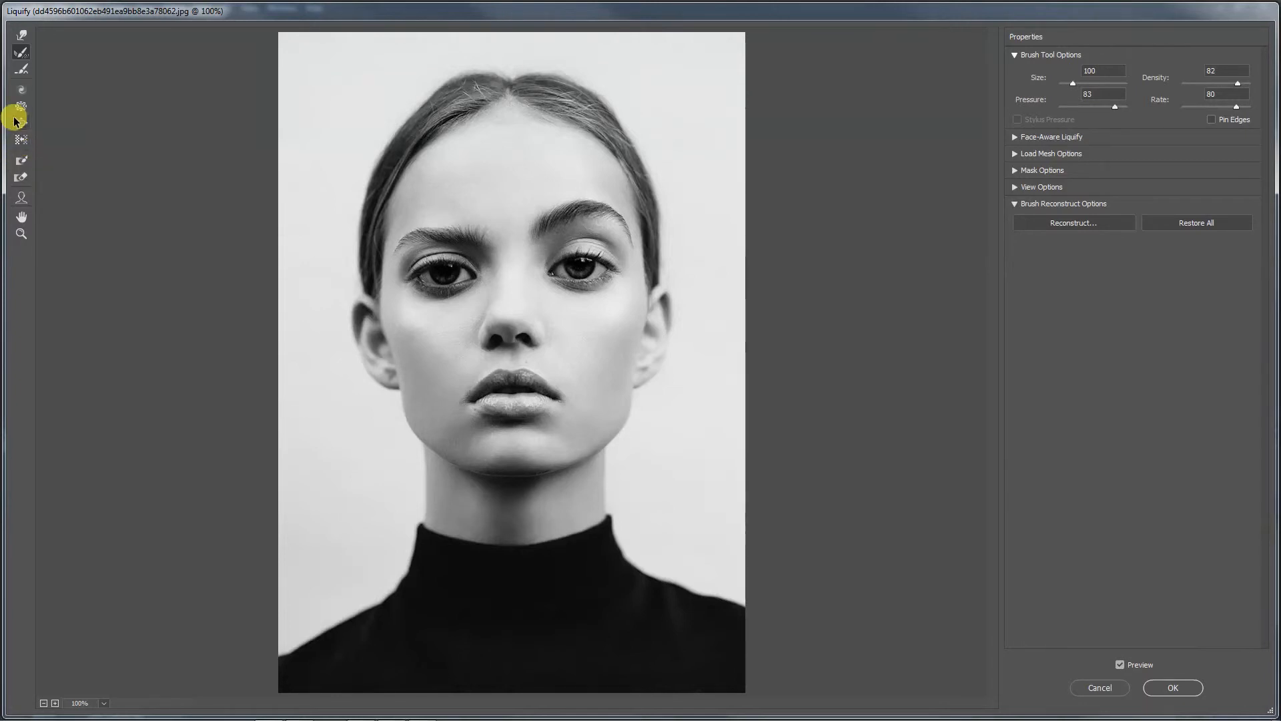
# Raise the upper eyelid of the eye on the image's right with the Forward Warp tool at brush size 50.
pyautogui.click(22, 35)
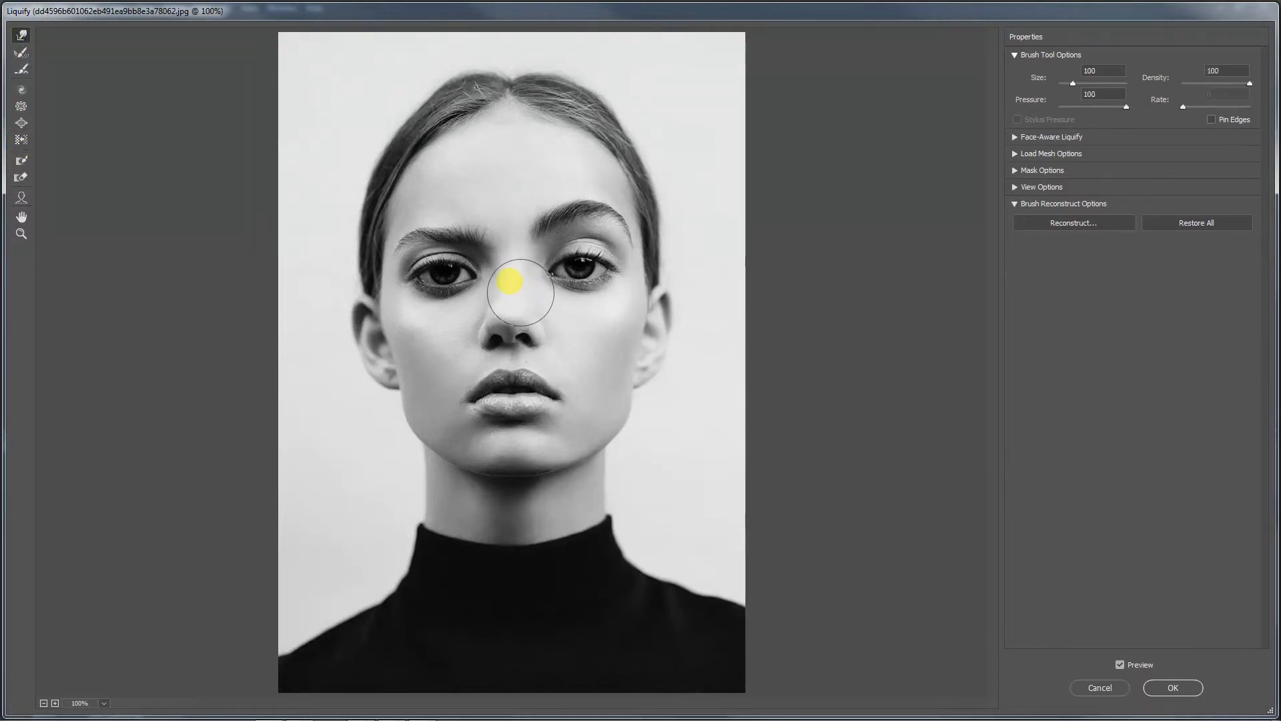
pyautogui.press('[')
pyautogui.press('[')
pyautogui.press('[')
pyautogui.press('[')
pyautogui.press('[')
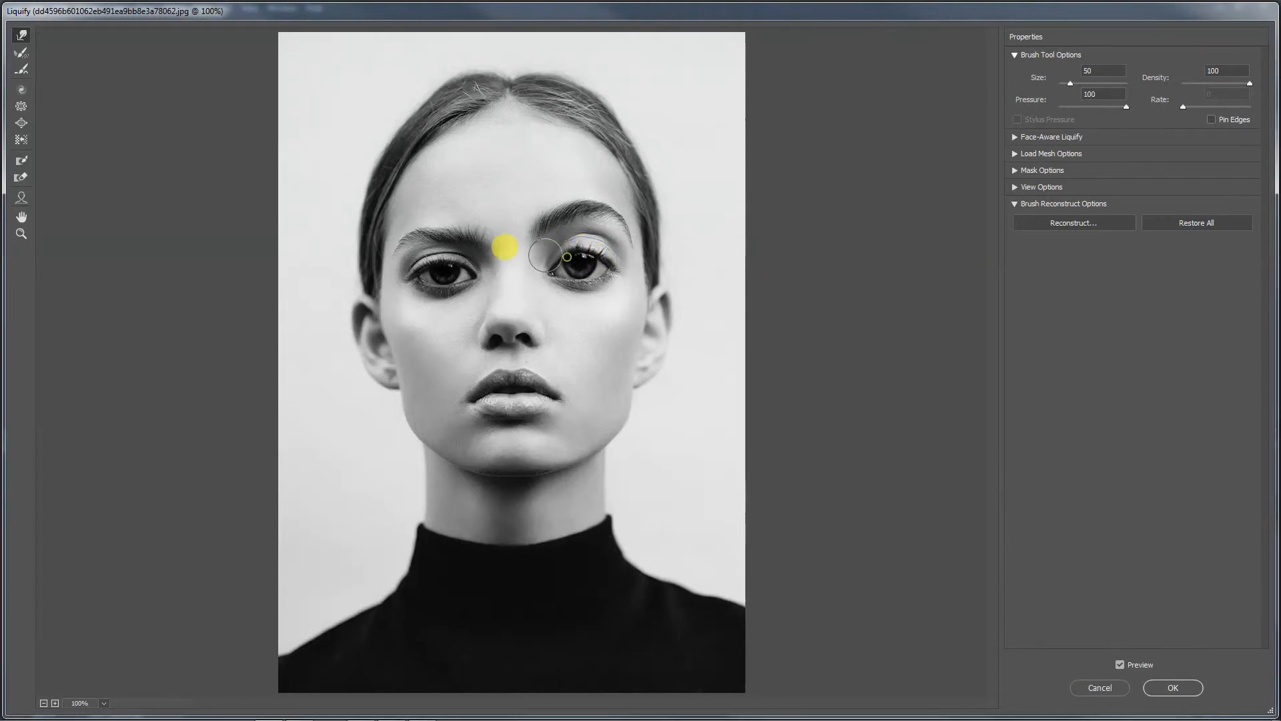
# Try smearing the eye on the image's left and the mouth with the Forward Warp tool, and undo these strokes.
pyautogui.moveTo(435, 257)
pyautogui.mouseDown()
pyautogui.moveTo(434, 330)
pyautogui.moveTo(563, 418)
pyautogui.mouseUp()
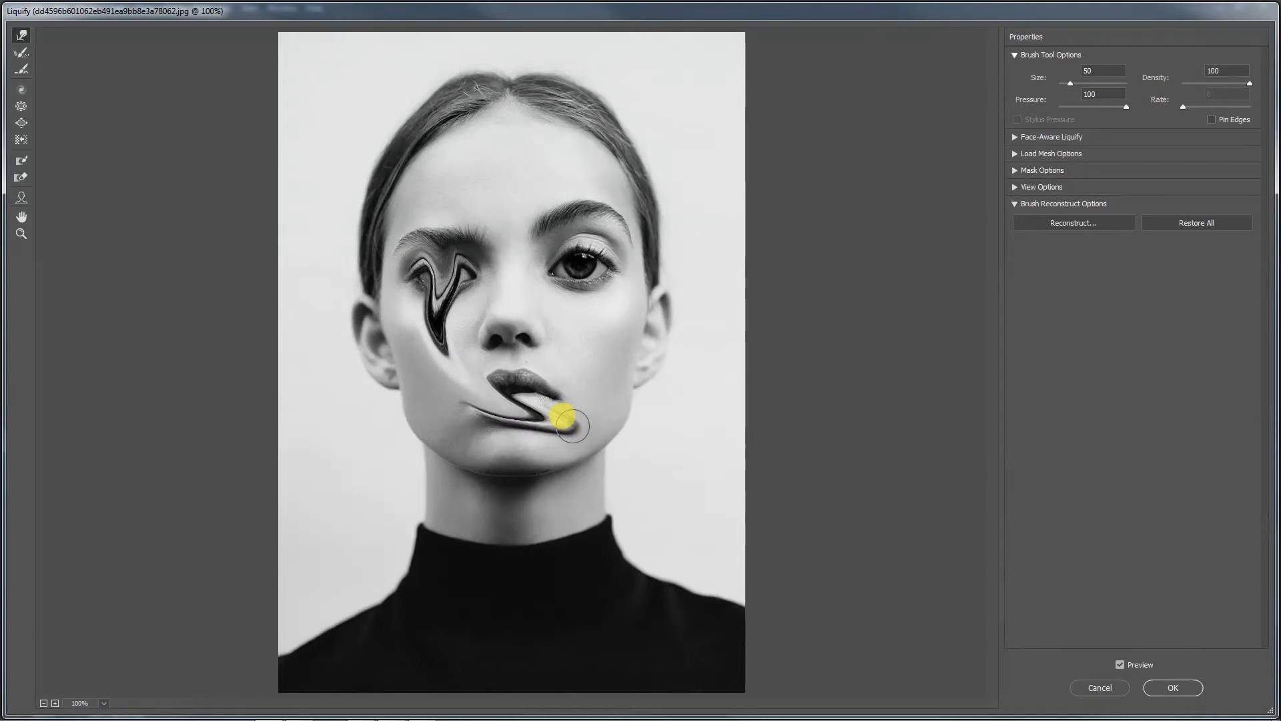
pyautogui.hotkey('ctrl', 'z')
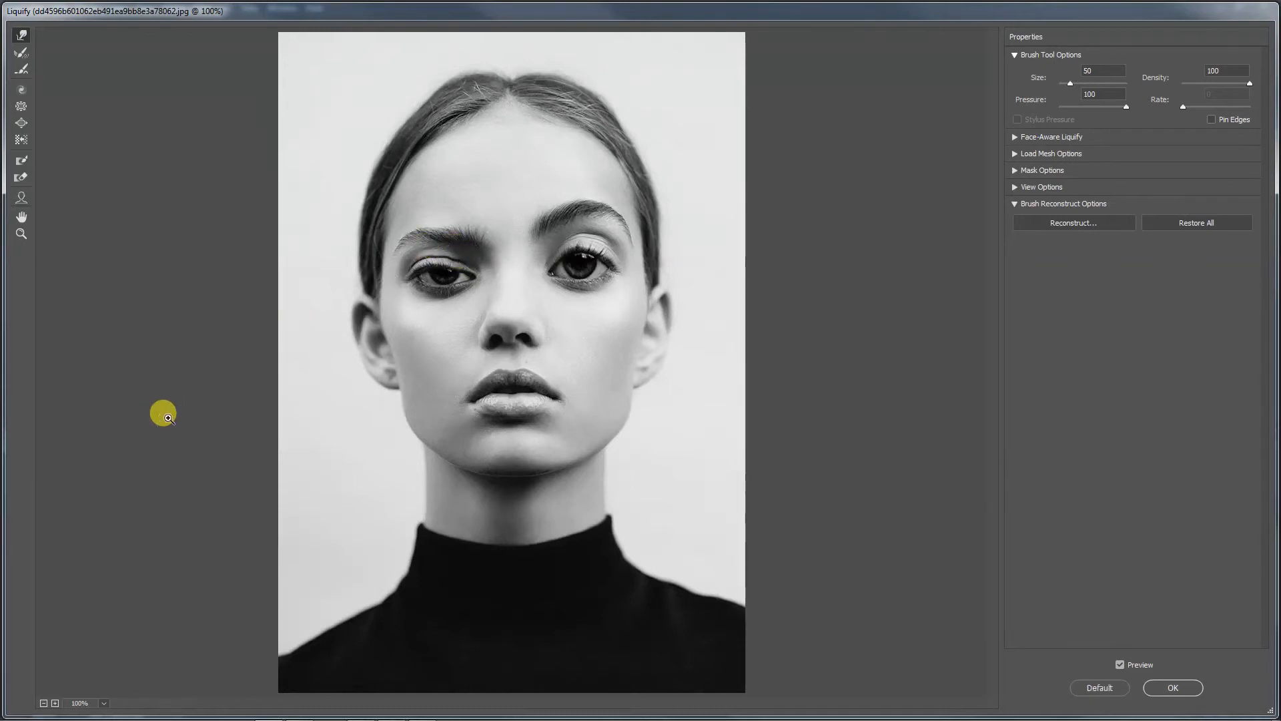
pyautogui.hotkey('ctrl', 'z')
pyautogui.hotkey('ctrl', 'alt', 'z')
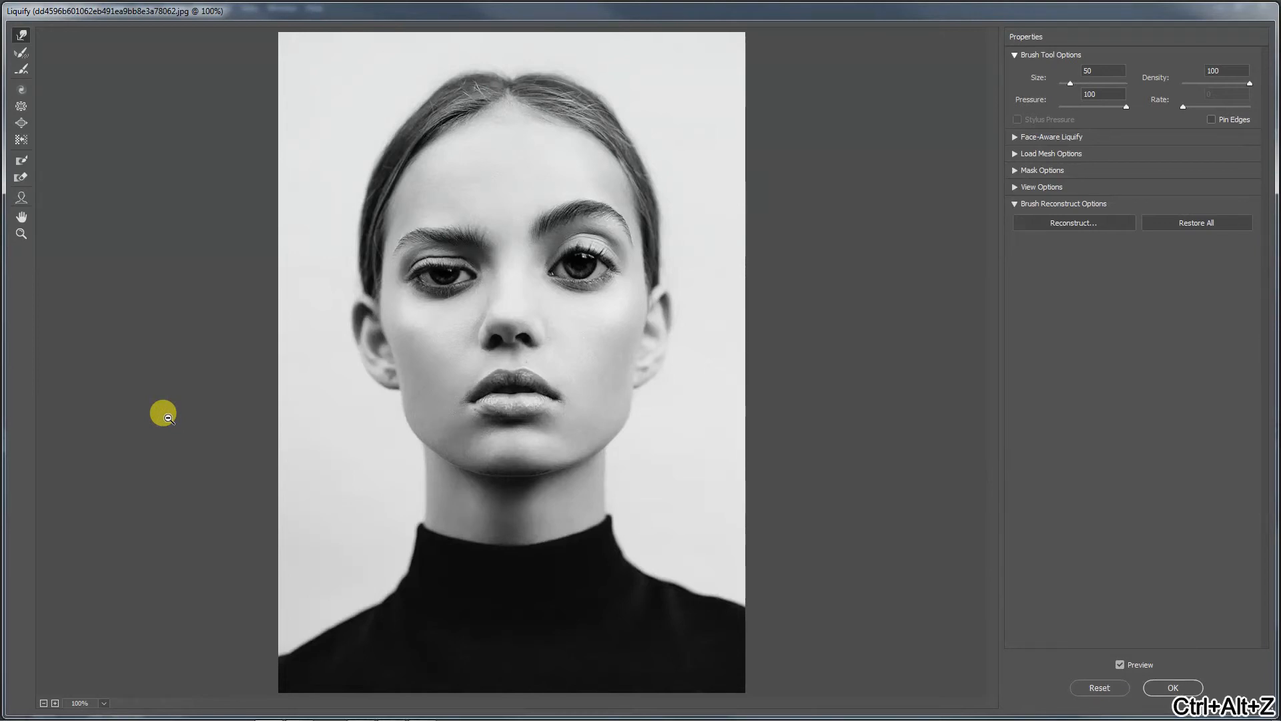
pyautogui.hotkey('ctrl', 'alt', 'z')
pyautogui.hotkey('ctrl', 'alt', 'z')
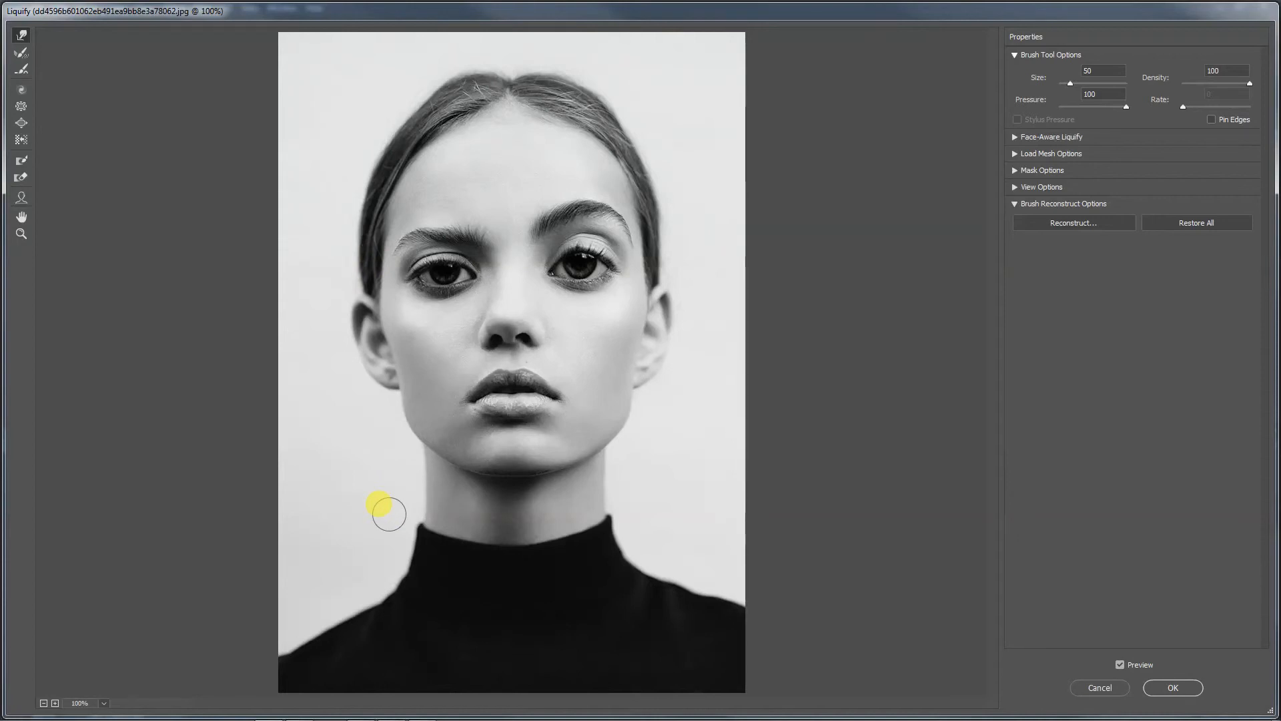
# Push the neck edge on the image's left slightly outward with the Forward Warp tool at size 70, and apply the Liquify filter.
pyautogui.press(']')
pyautogui.press(']')
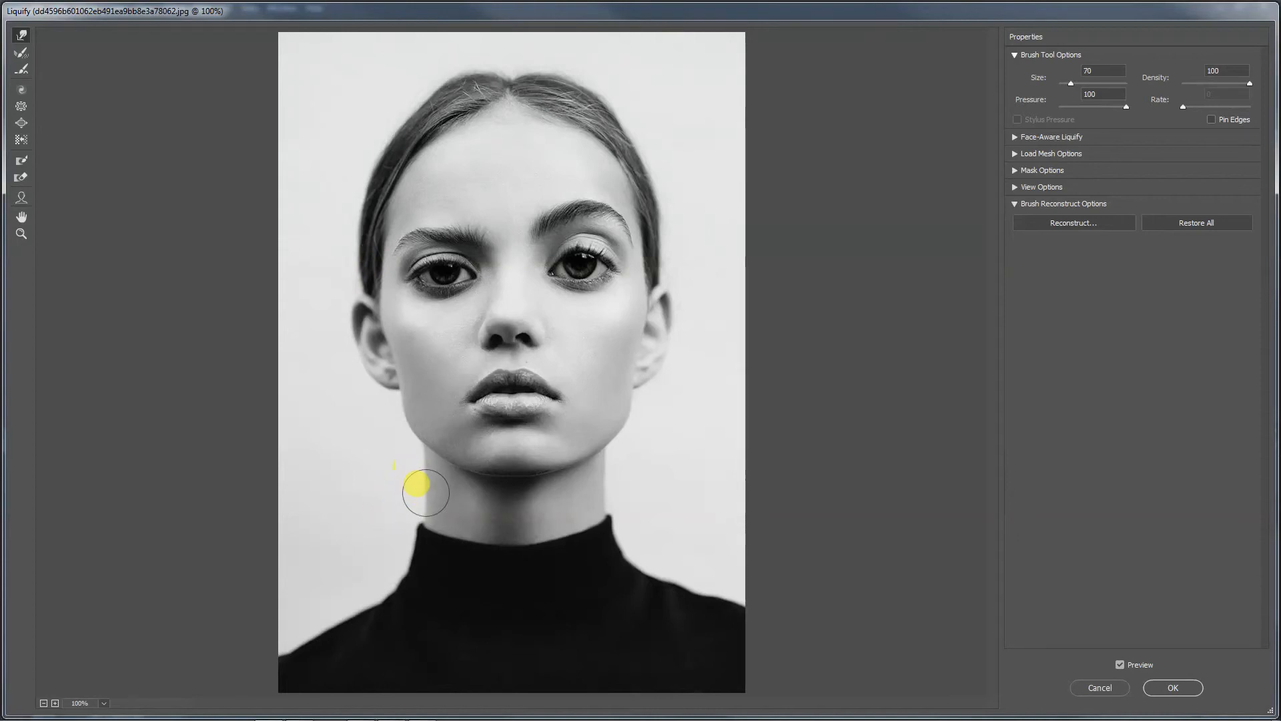
pyautogui.moveTo(426, 493); pyautogui.dragTo(394, 590)
pyautogui.hotkey('ctrl', 'z')
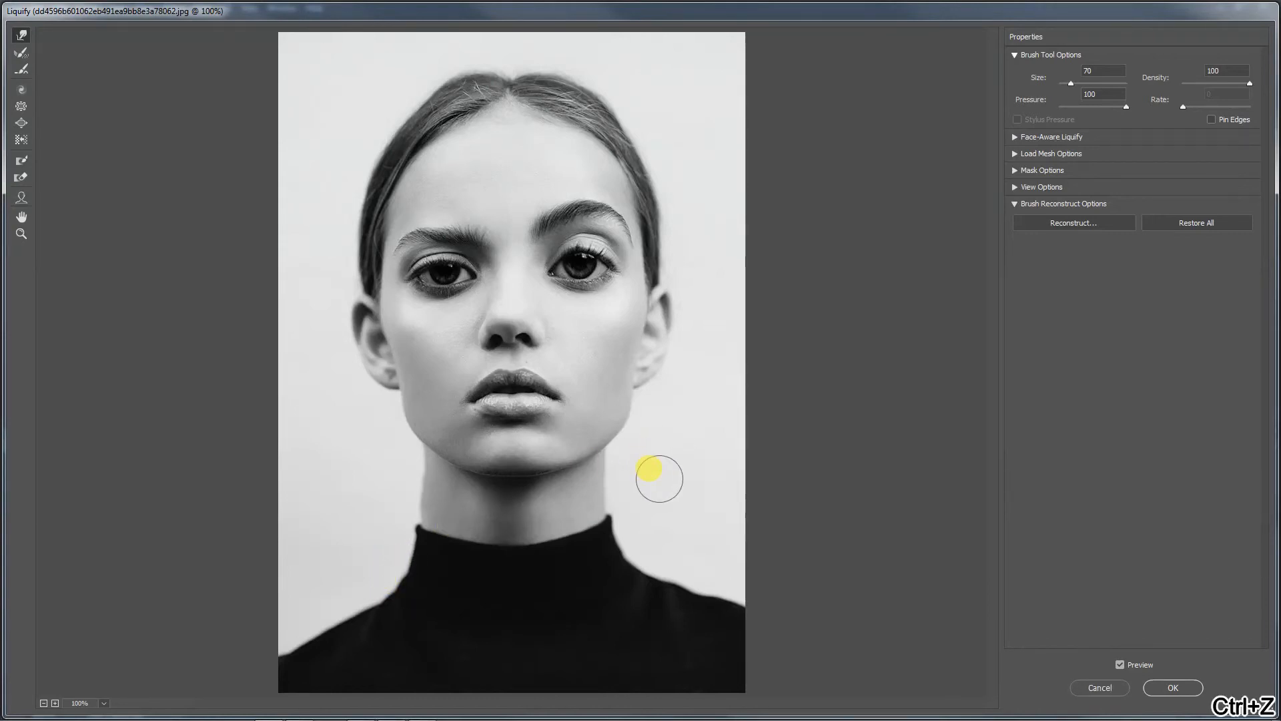
pyautogui.click(1168, 688)
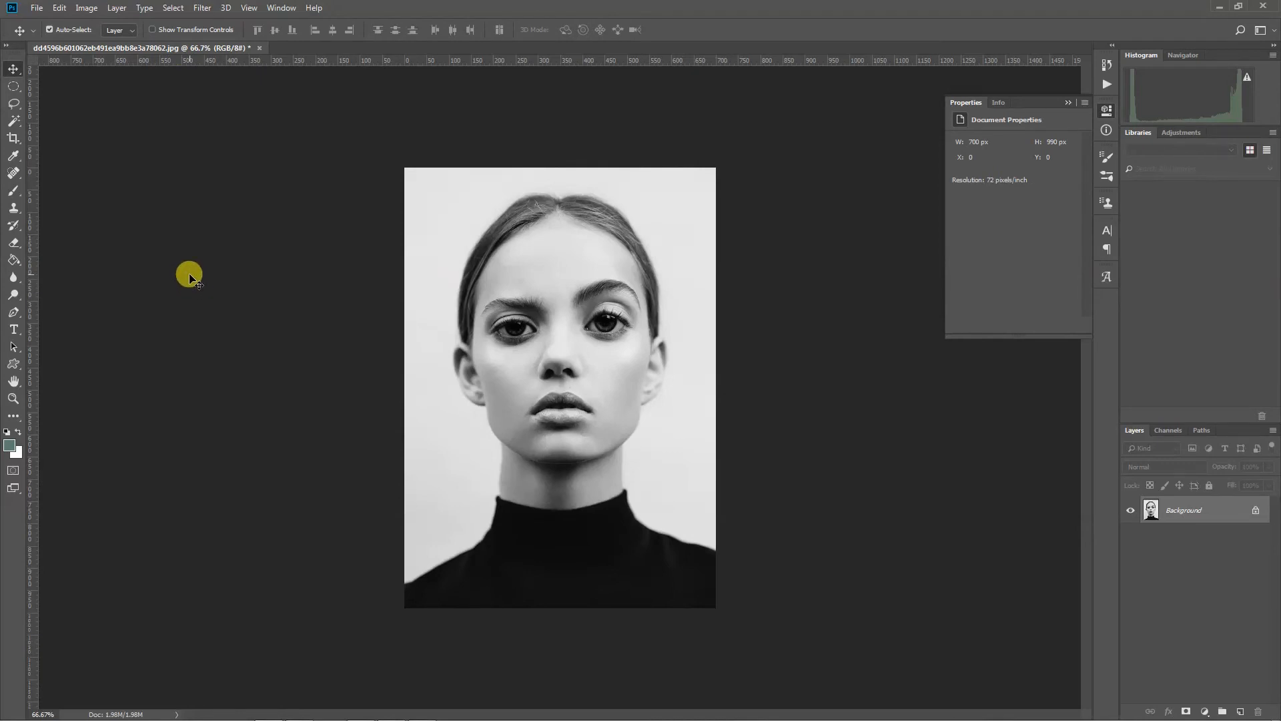
# Save a copy of the edited portrait as liquifyPortrait.jpg in the downloads folder, with JPEG quality 10 and progressive format.
pyautogui.click(39, 8)
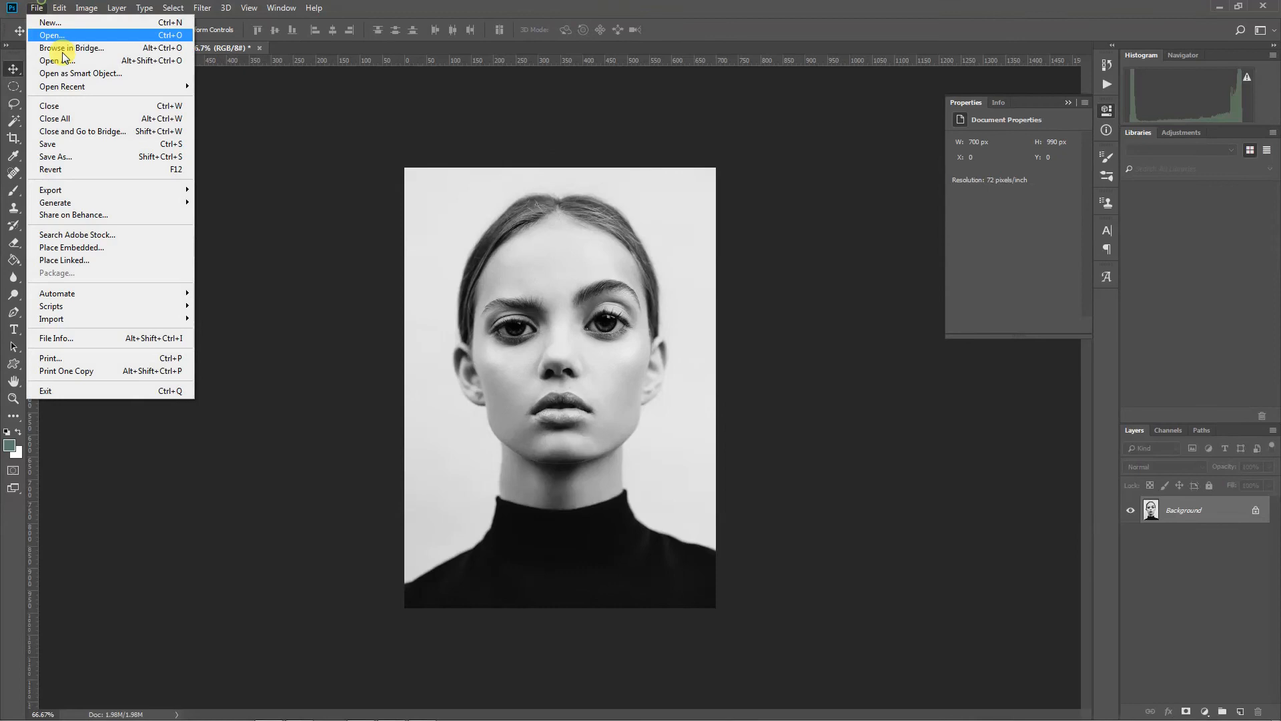
pyautogui.click(90, 156)
pyautogui.click(218, 444)
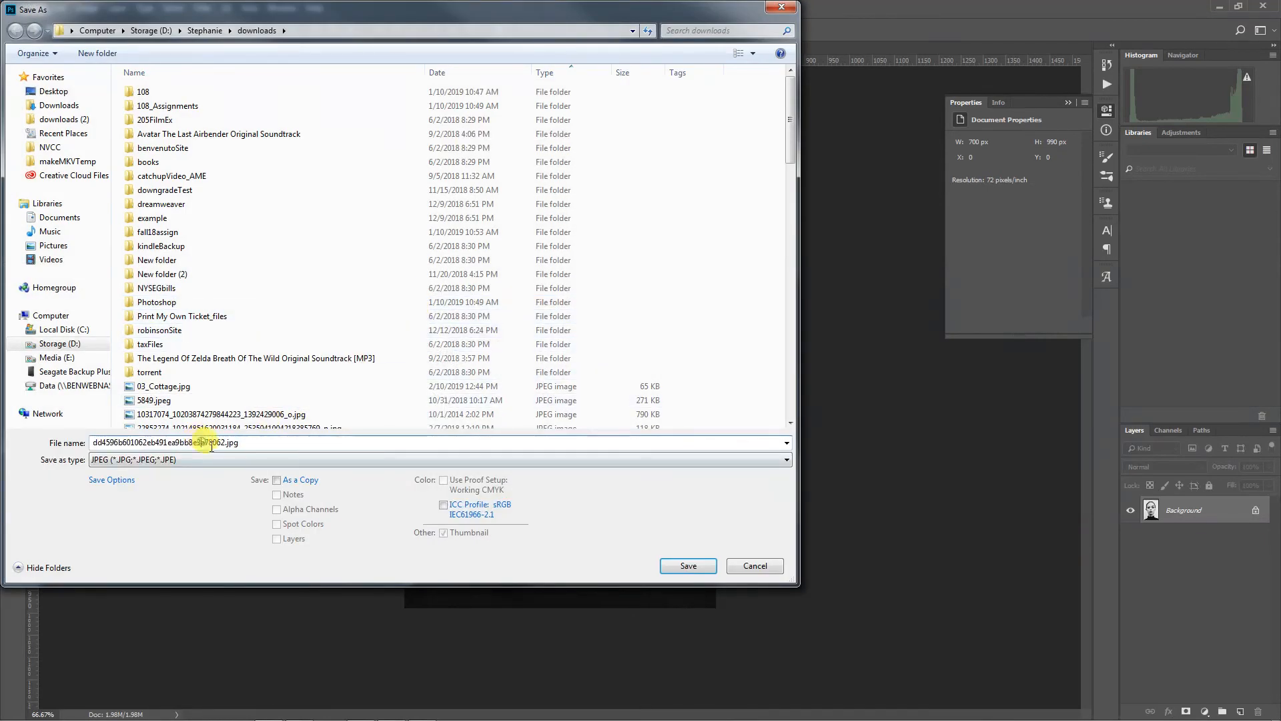
pyautogui.moveTo(224, 442); pyautogui.dragTo(68, 428)
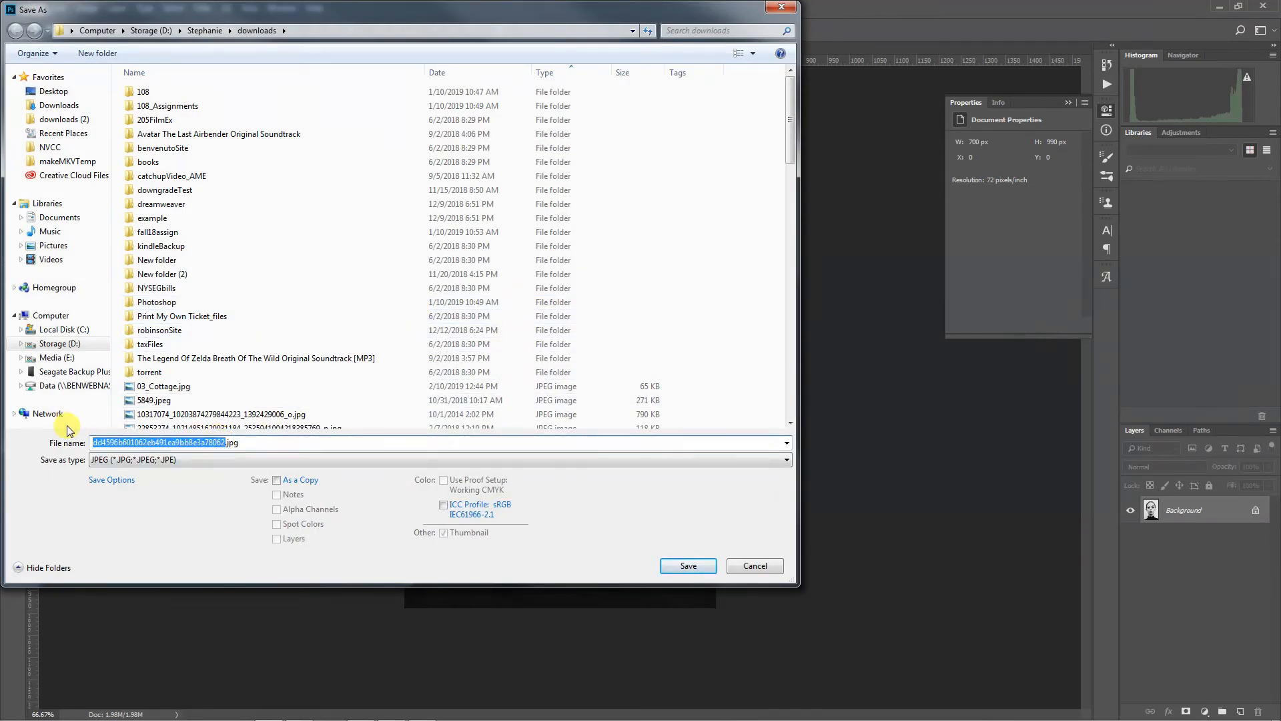
pyautogui.write('l')
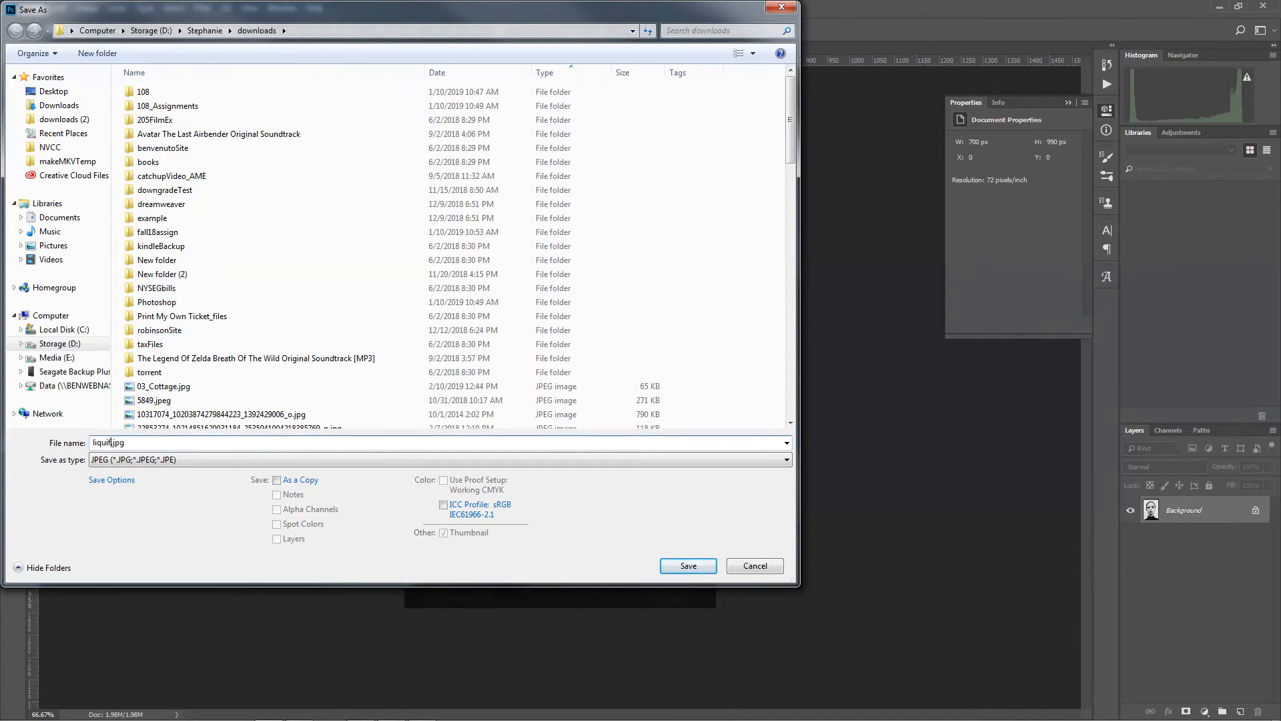
pyautogui.write('iquifyPortrait')
pyautogui.click(688, 565)
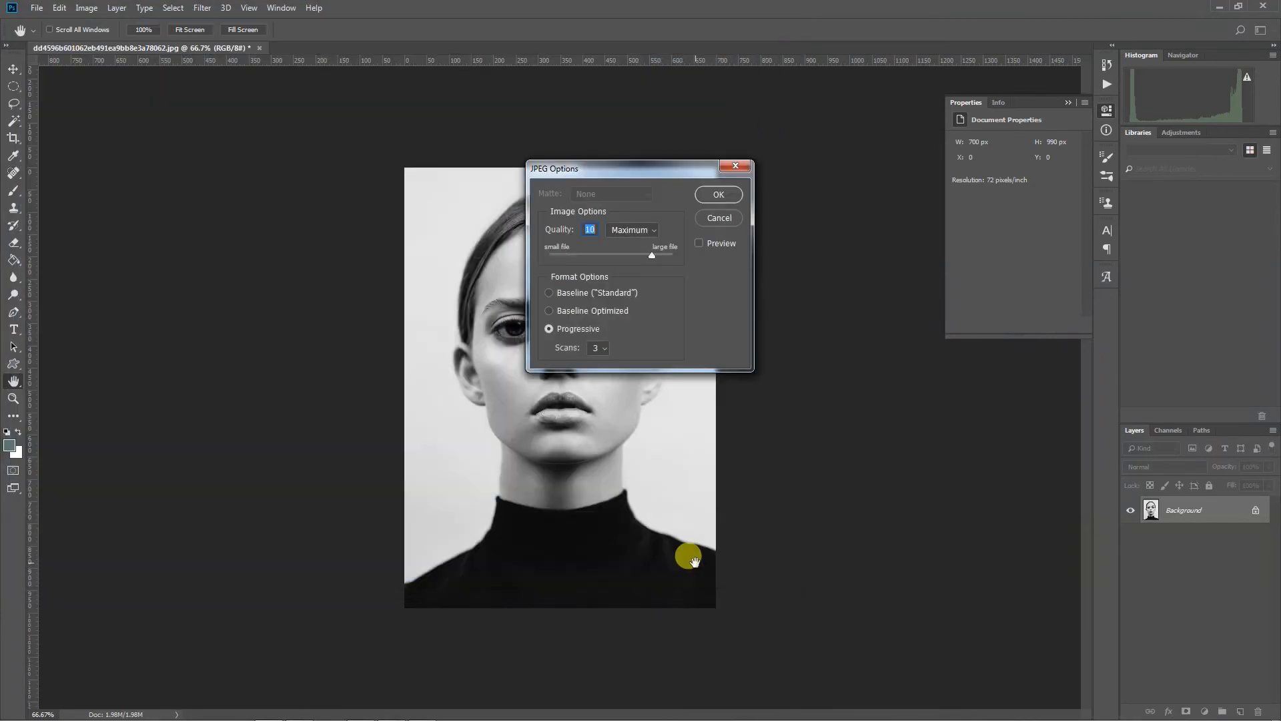
pyautogui.click(718, 193)
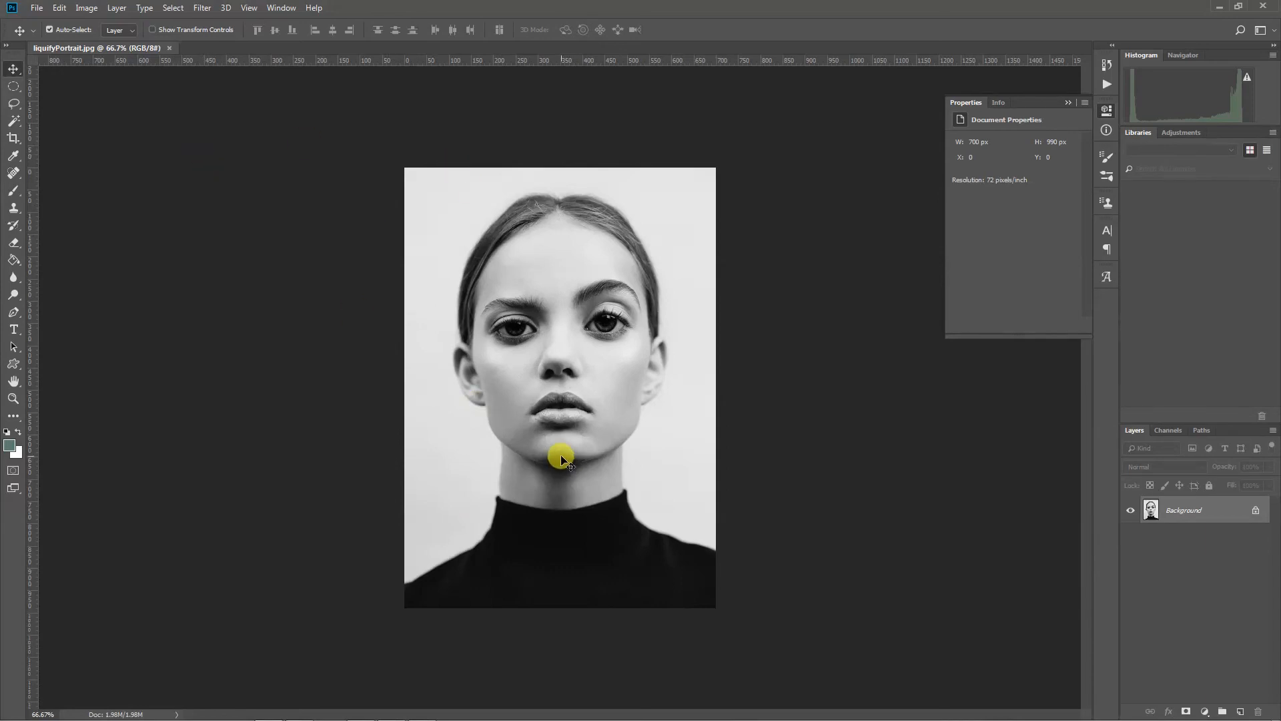
pyautogui.click(201, 8)
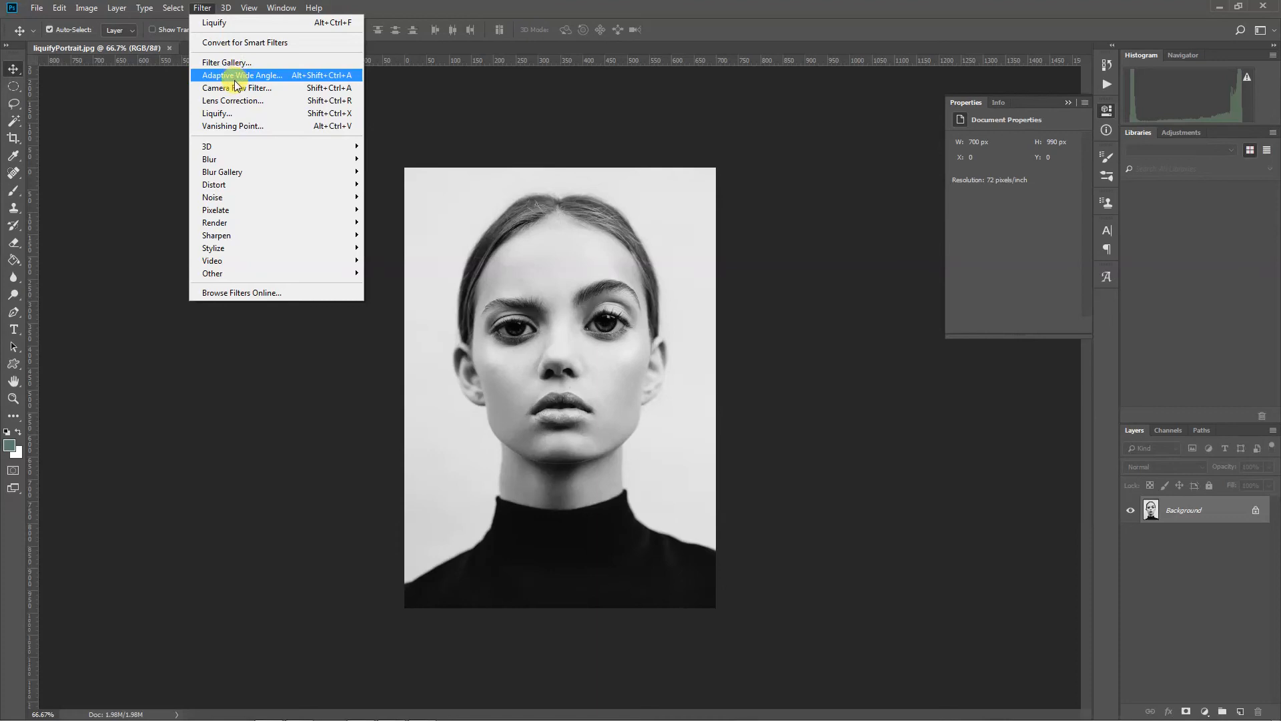
pyautogui.click(544, 141)
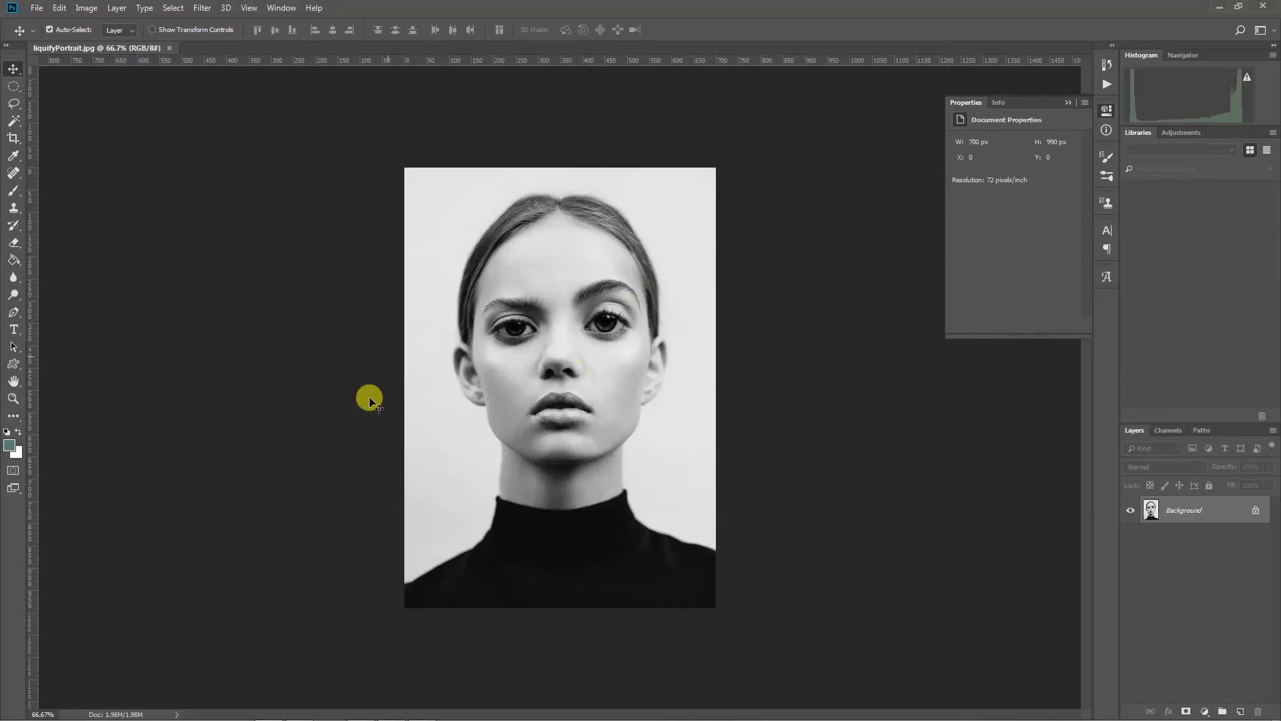
# Switch to Chrome, view the Liquify Before and After example in Blackboard, and return to the Assignment #14 - Liquify "Carricature" page.
pyautogui.click(417, 711)
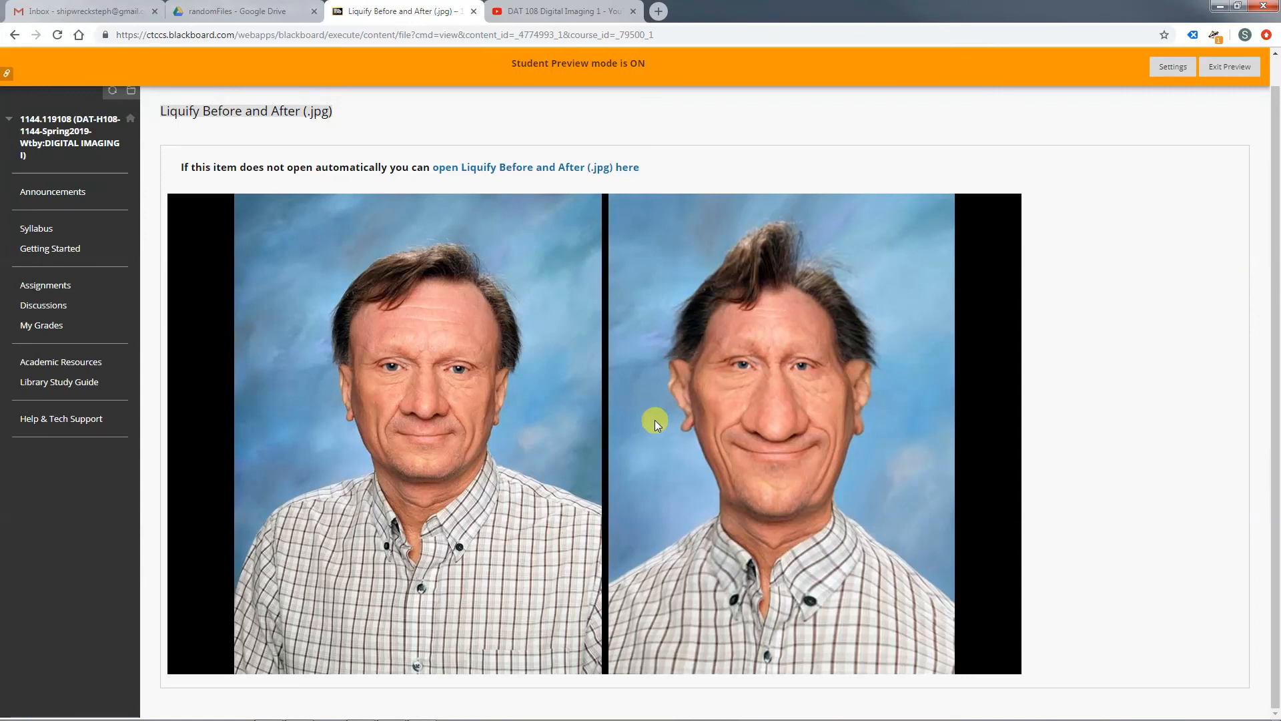
pyautogui.scroll(1, 652, 278)
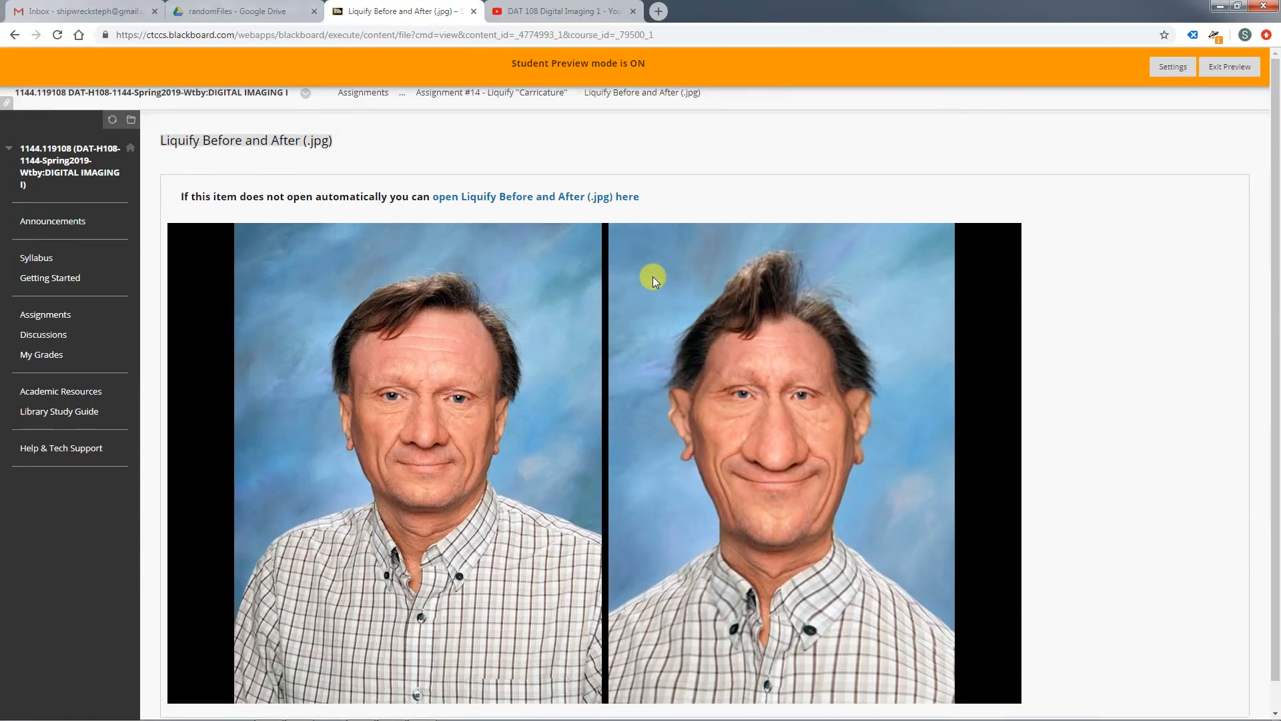
pyautogui.click(514, 95)
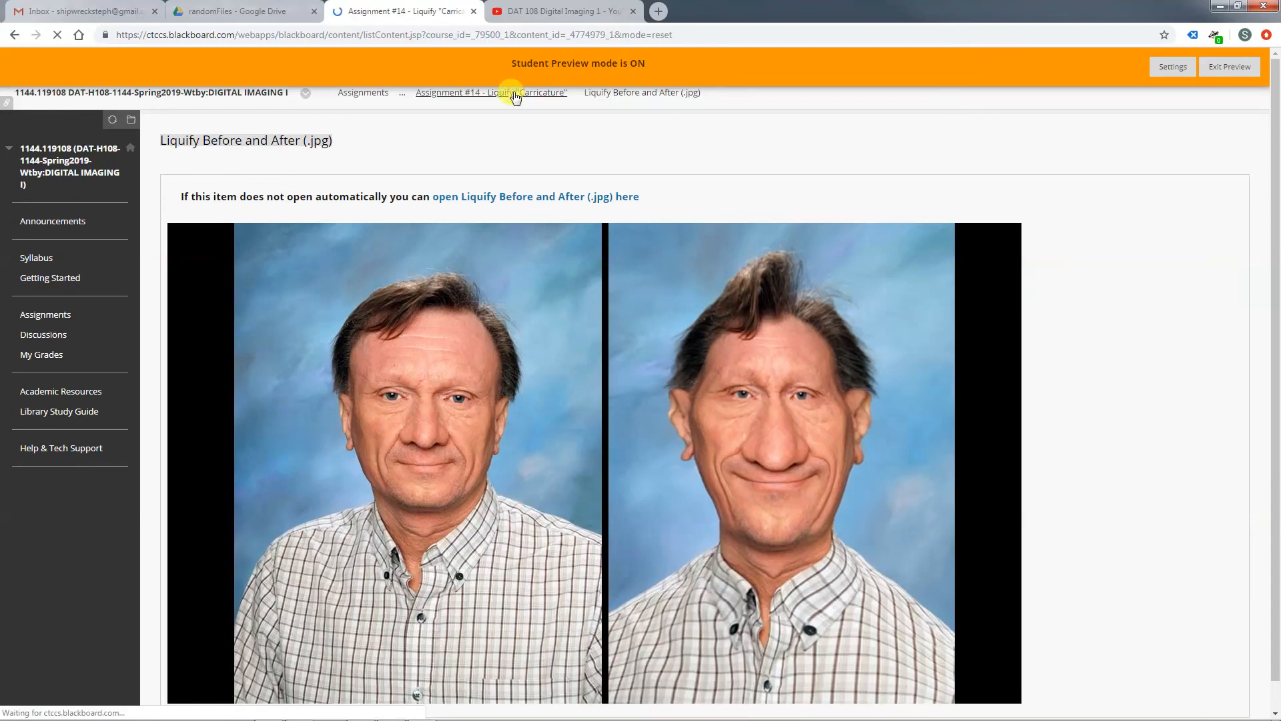